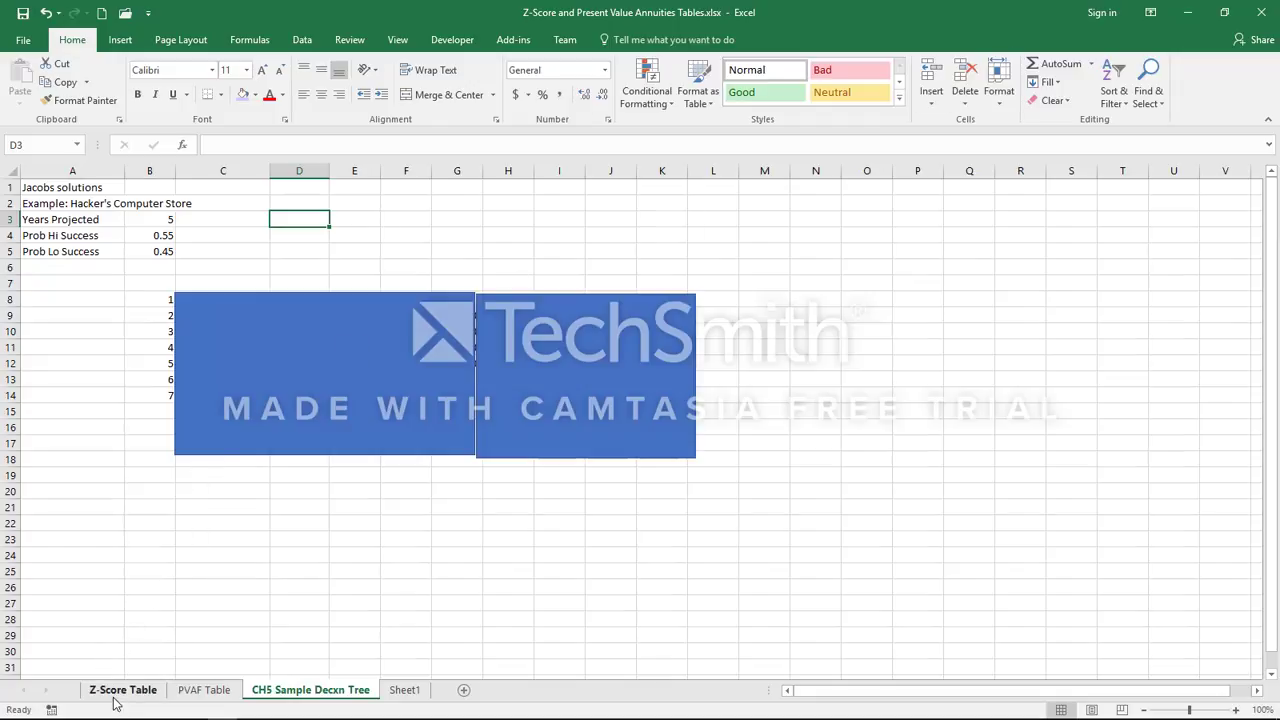
View the Z-Score Table and PVAF Table sheets and return to the CH5 Sample Decxn Tree sheet
{"action": "left_click", "coordinate": [116, 696]}
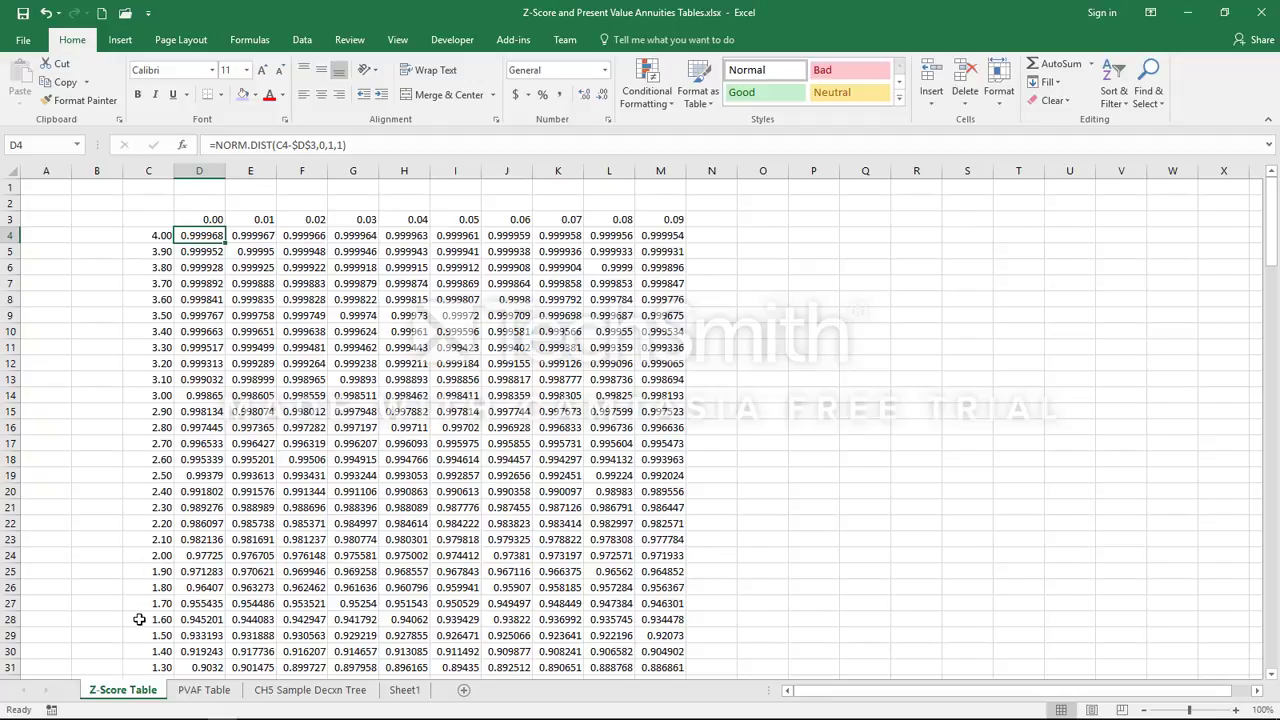
{"action": "left_click", "coordinate": [204, 697]}
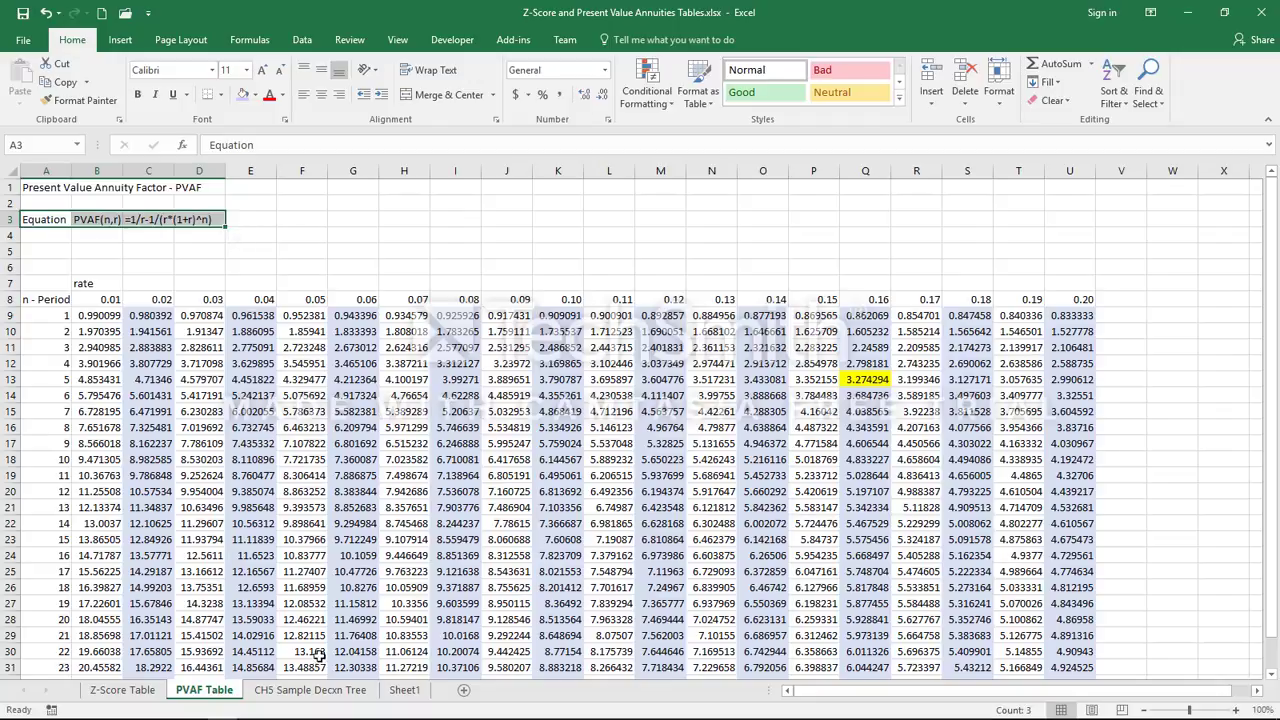
{"action": "left_click", "coordinate": [316, 697]}
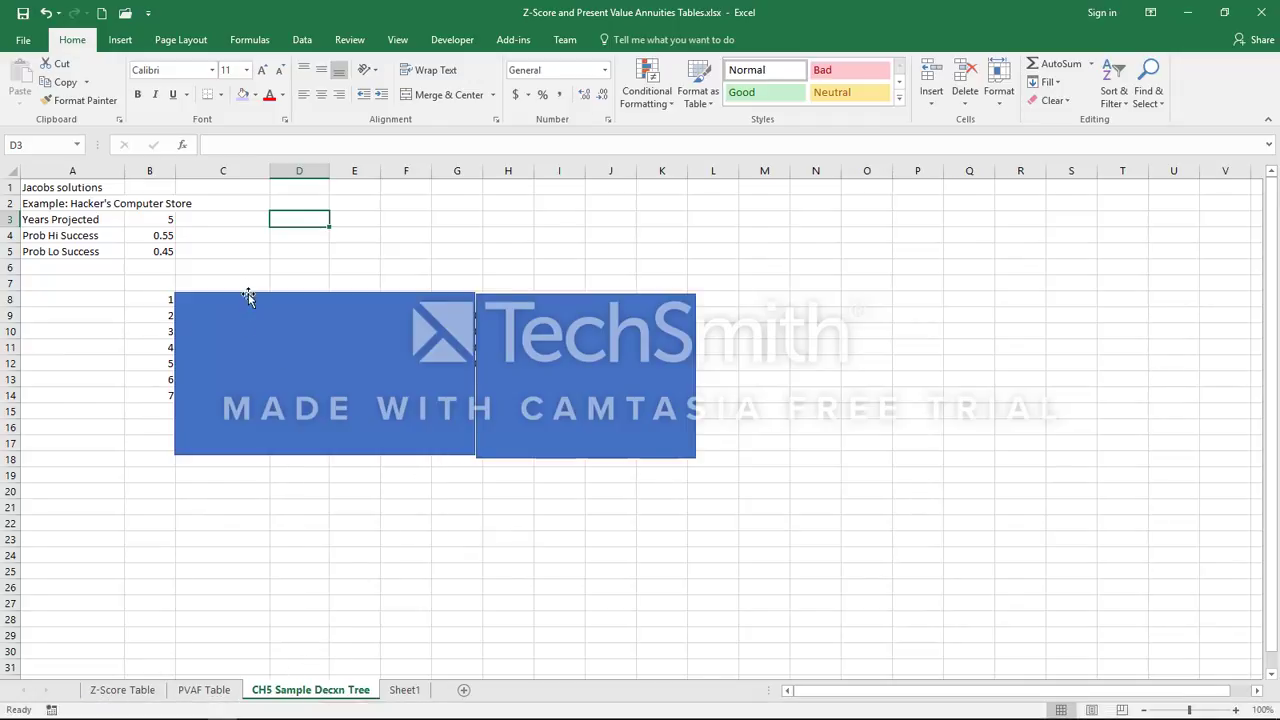
{"action": "left_click", "coordinate": [182, 220]}
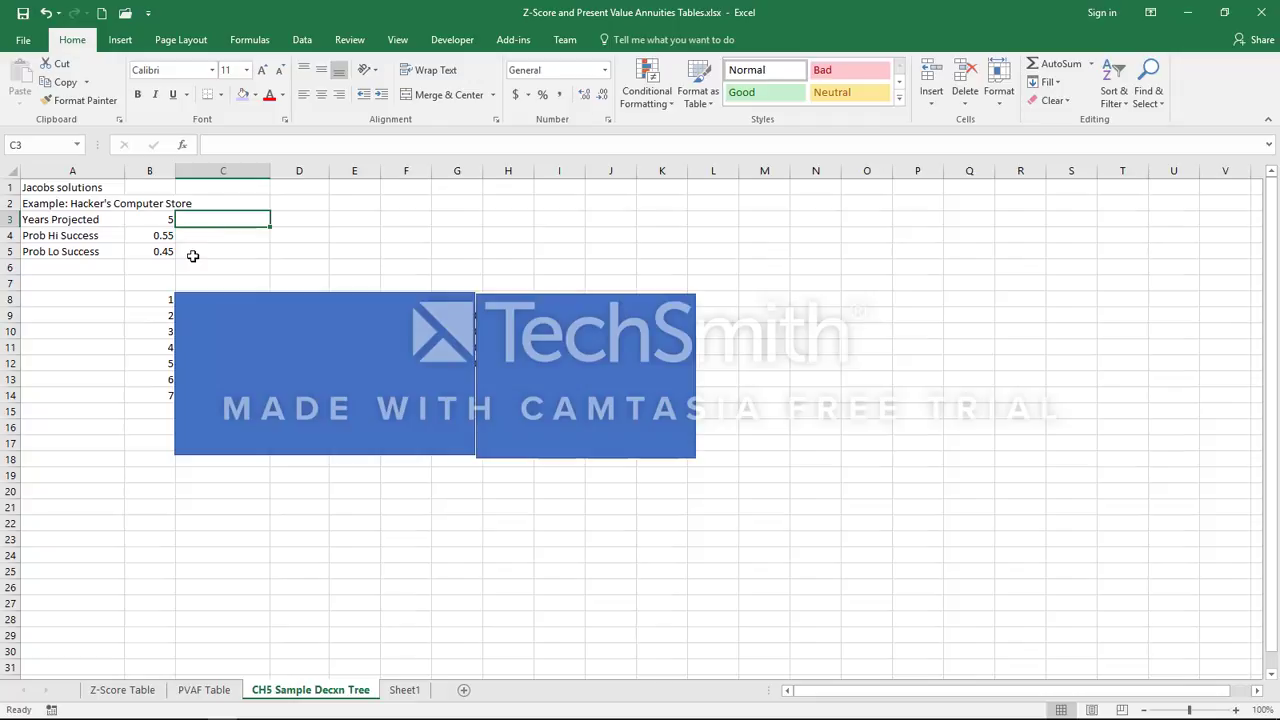
Move the blue rectangle covering columns C to G down to uncover the header row 8
{"action": "left_click", "coordinate": [289, 322]}
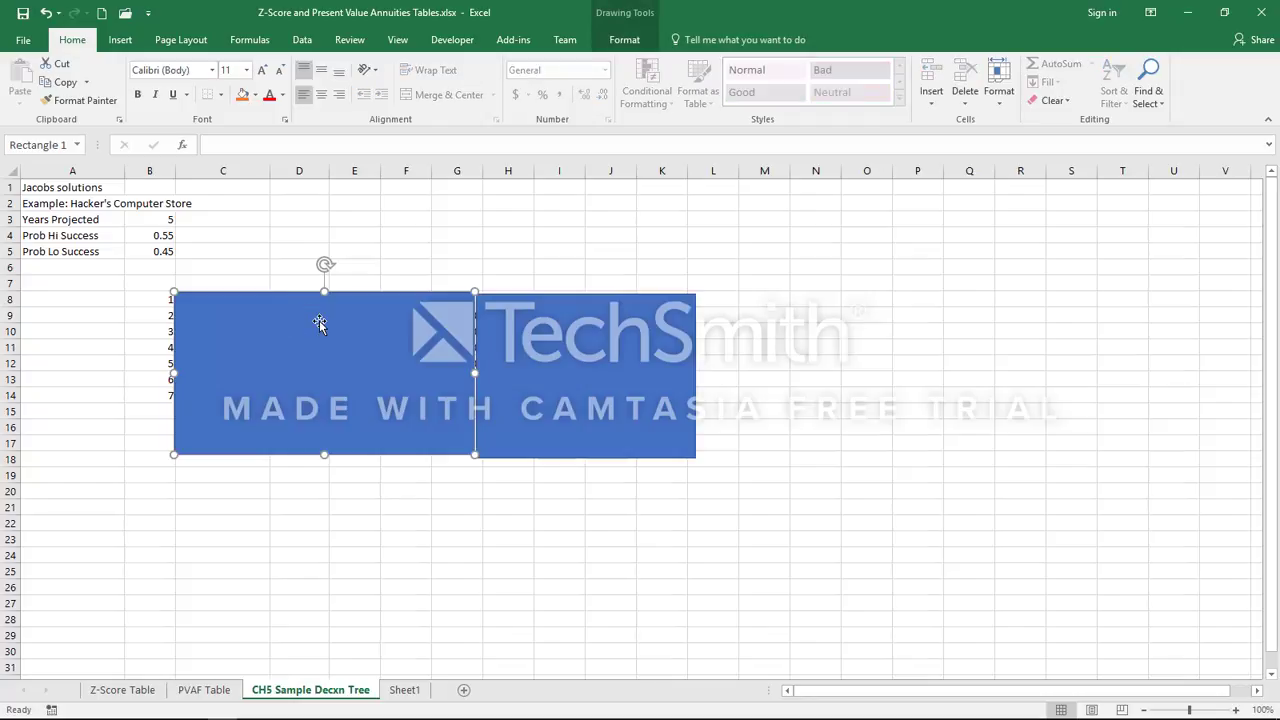
{"action": "left_click_drag", "start_coordinate": [320, 326], "coordinate": [322, 336]}
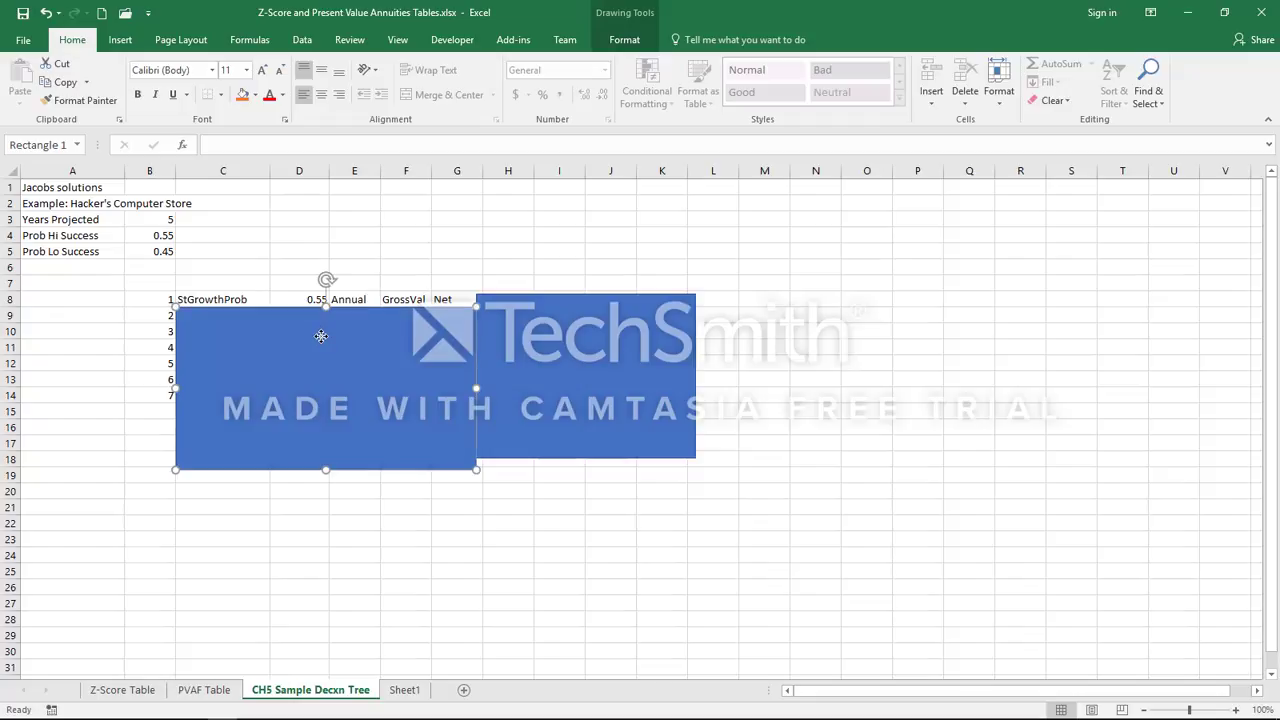
{"action": "left_click", "coordinate": [245, 256]}
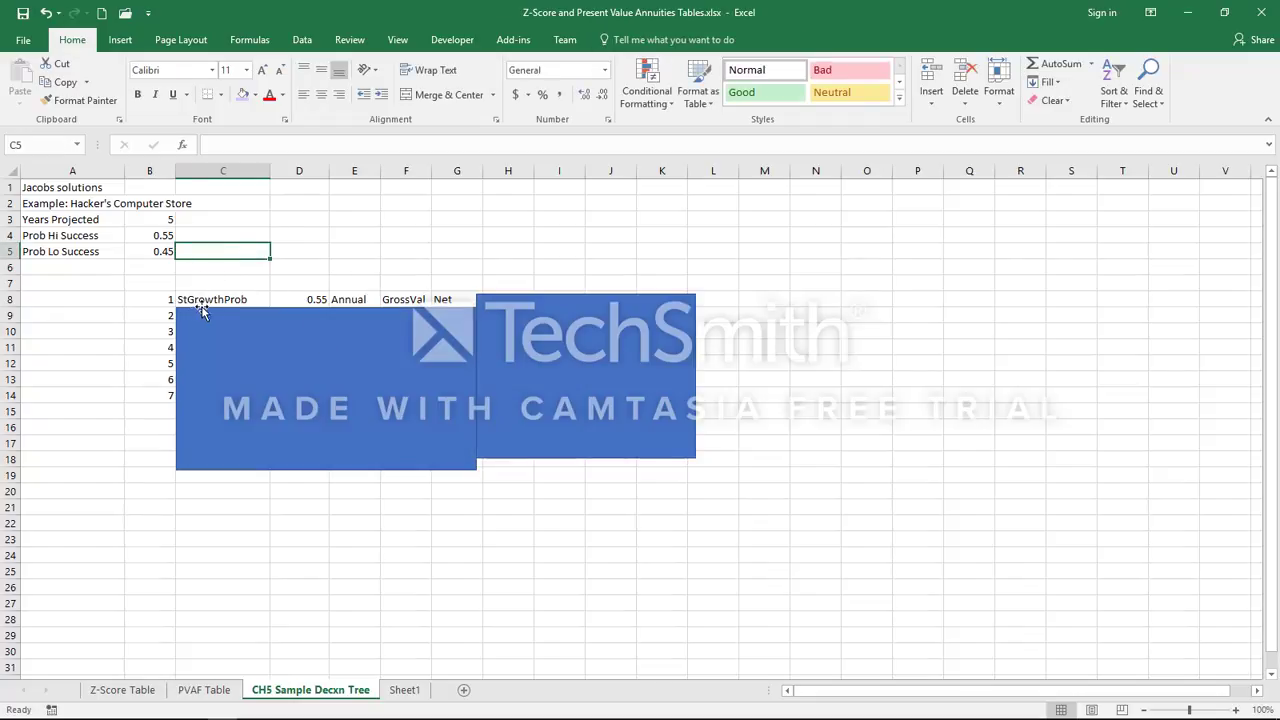
Check the Years Projected input and move the same rectangle down to uncover the New+StGrowth row 9
{"action": "left_click", "coordinate": [376, 335]}
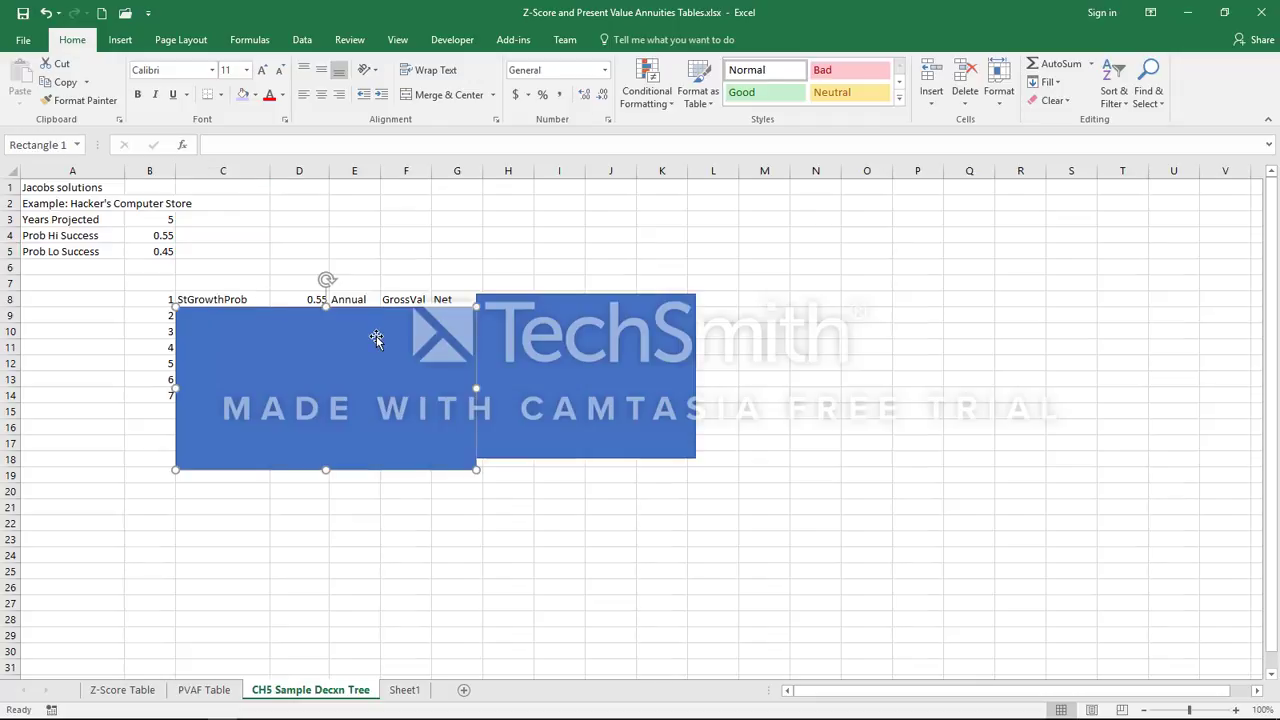
{"action": "left_click", "coordinate": [163, 218]}
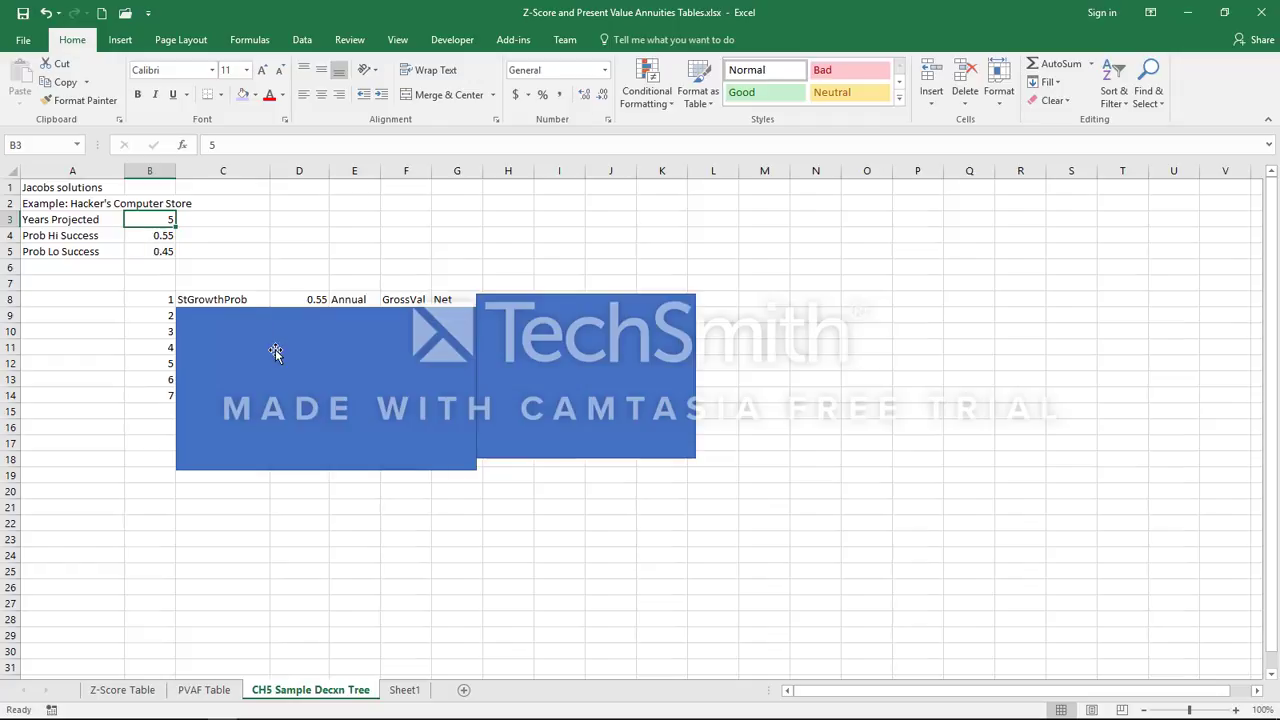
{"action": "left_click_drag", "start_coordinate": [275, 349], "coordinate": [275, 369]}
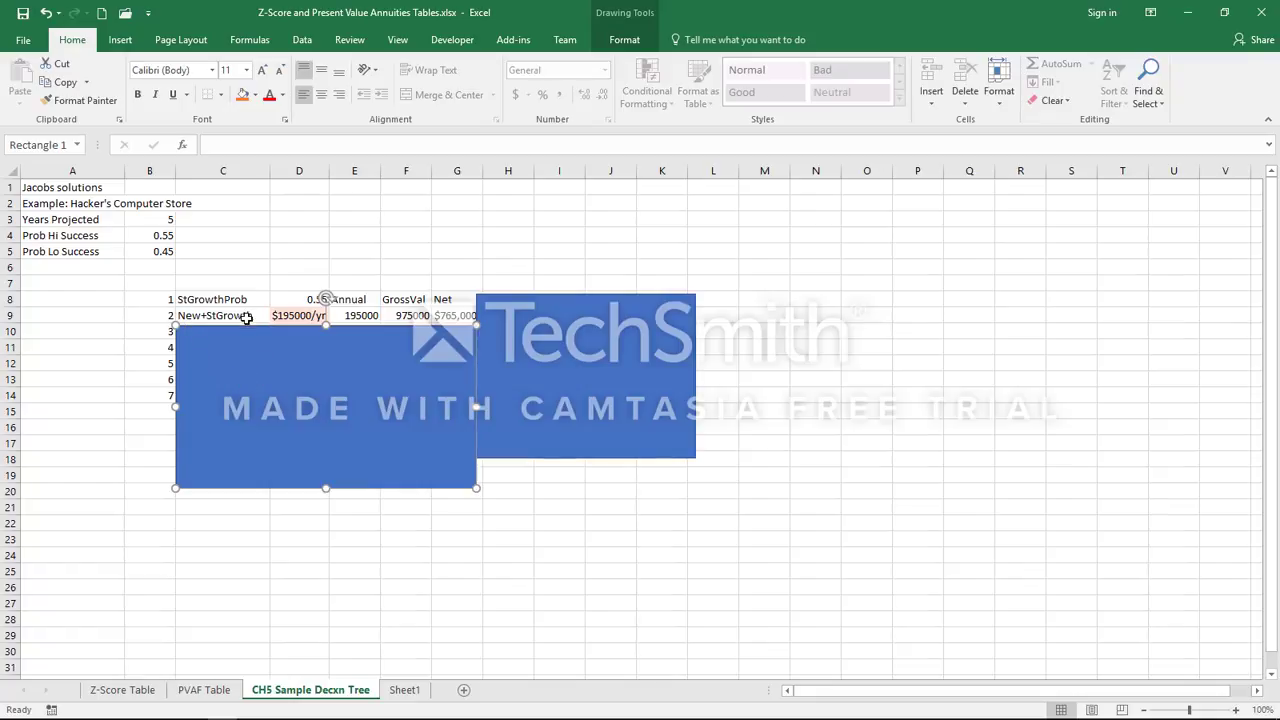
Compare the New+StGrowth yearly revenue entry in D9 with the annual figure in E9
{"action": "left_click", "coordinate": [305, 315]}
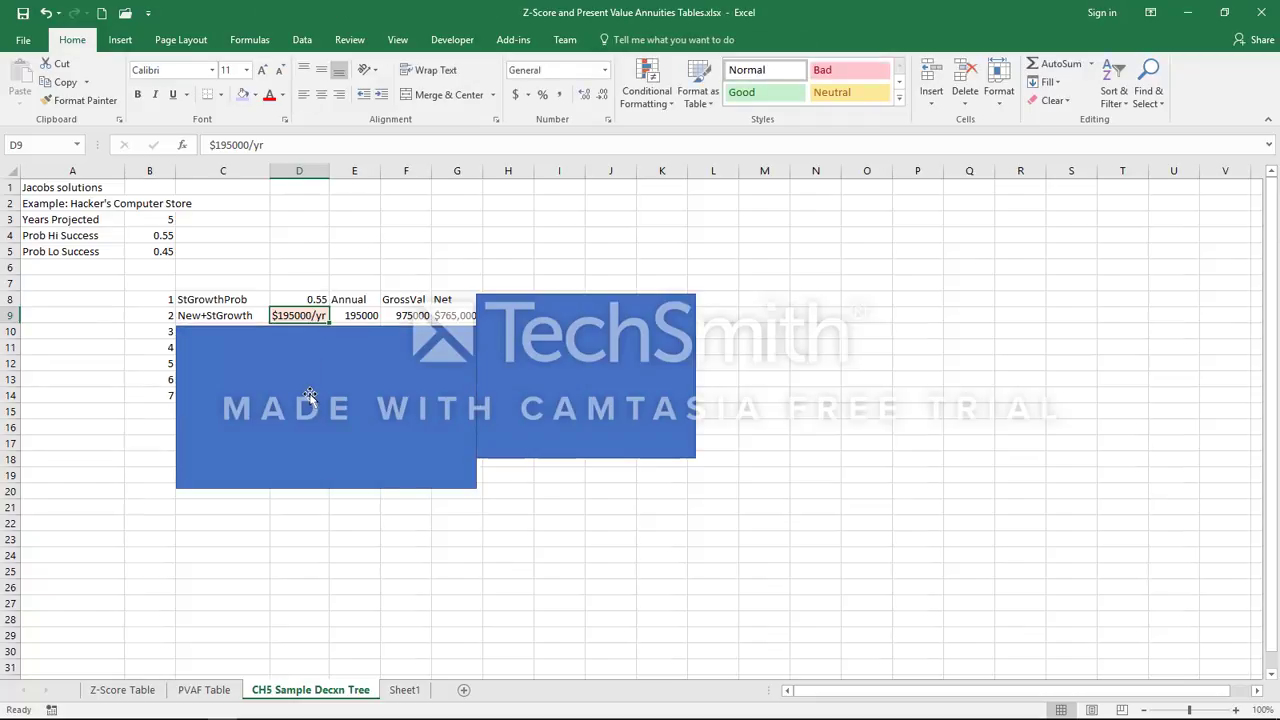
{"action": "left_click", "coordinate": [366, 318]}
{"action": "left_click", "coordinate": [298, 313]}
{"action": "left_click", "coordinate": [345, 317]}
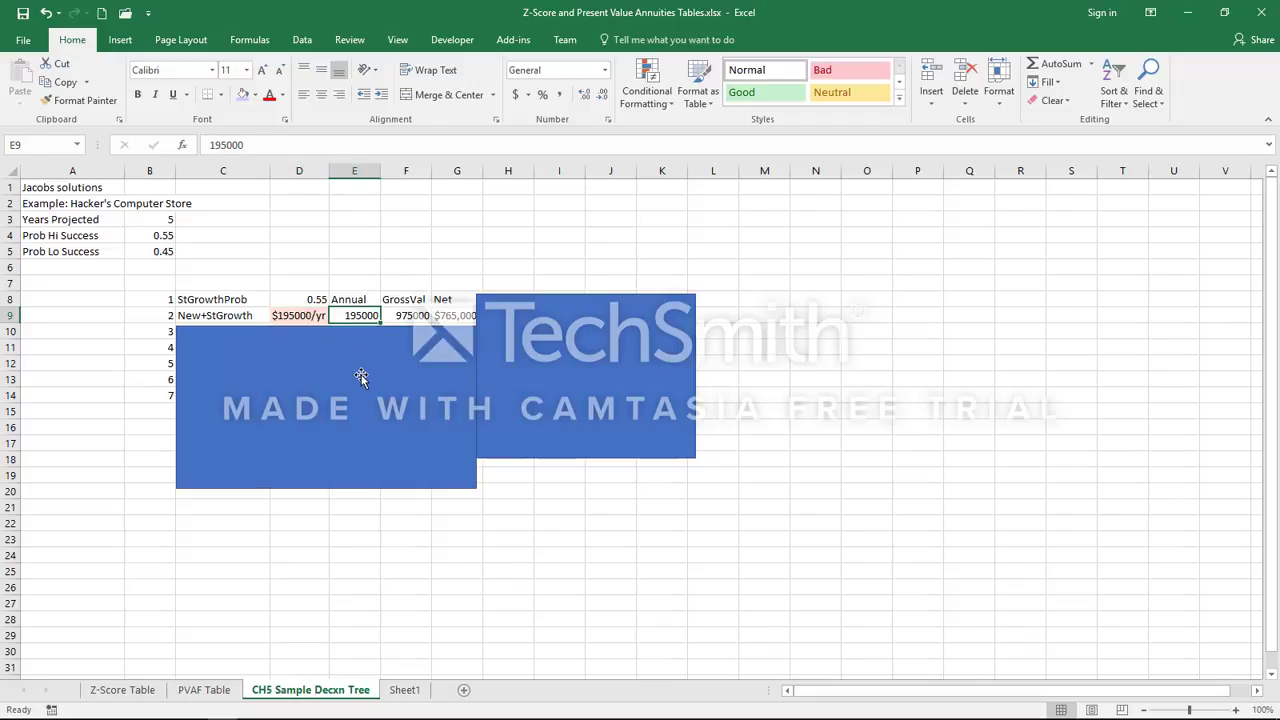
{"action": "left_click", "coordinate": [309, 316]}
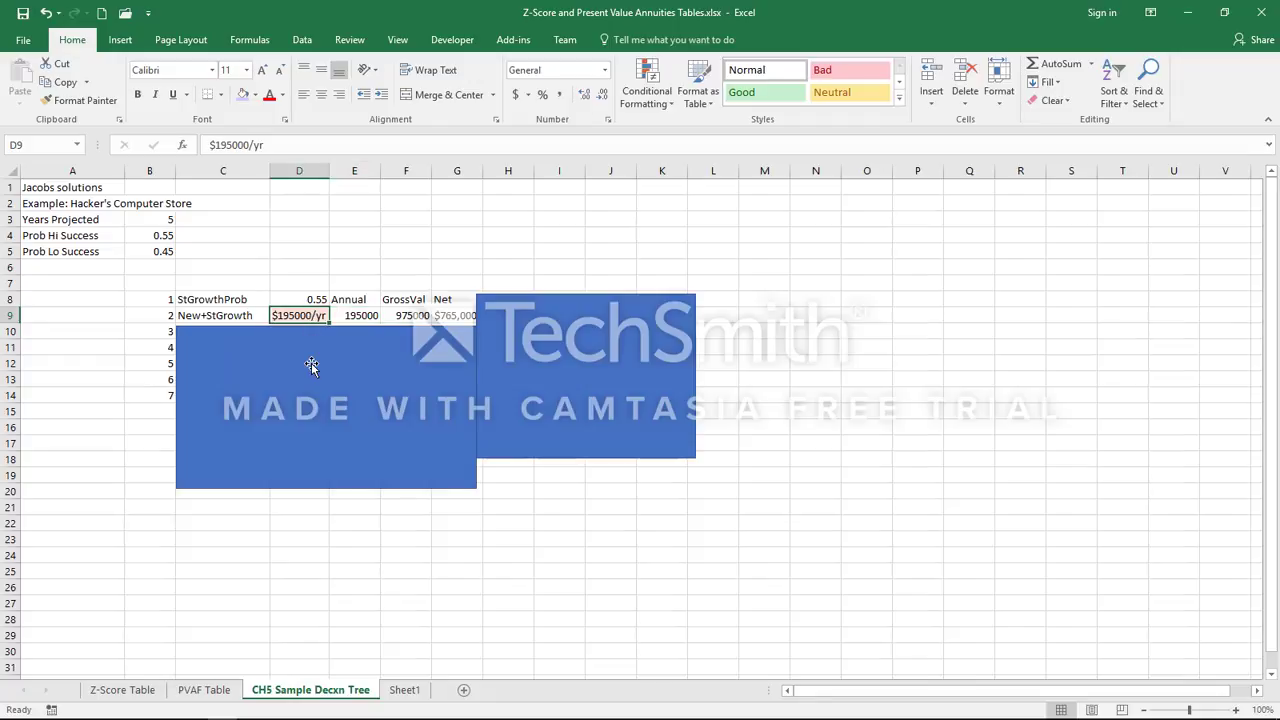
{"action": "left_click", "coordinate": [311, 366]}
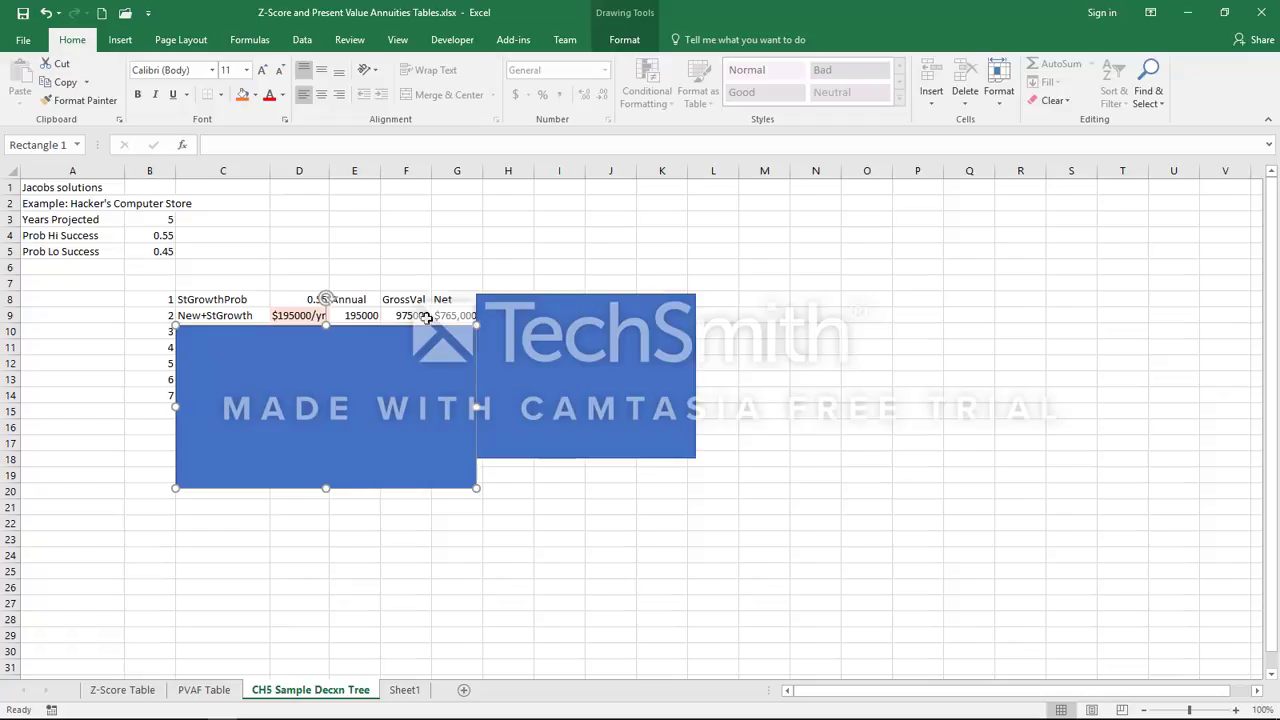
Examine the gross value formula in F9 and the net value formula in G9 for New+StGrowth
{"action": "left_click_drag", "start_coordinate": [425, 317], "coordinate": [360, 316]}
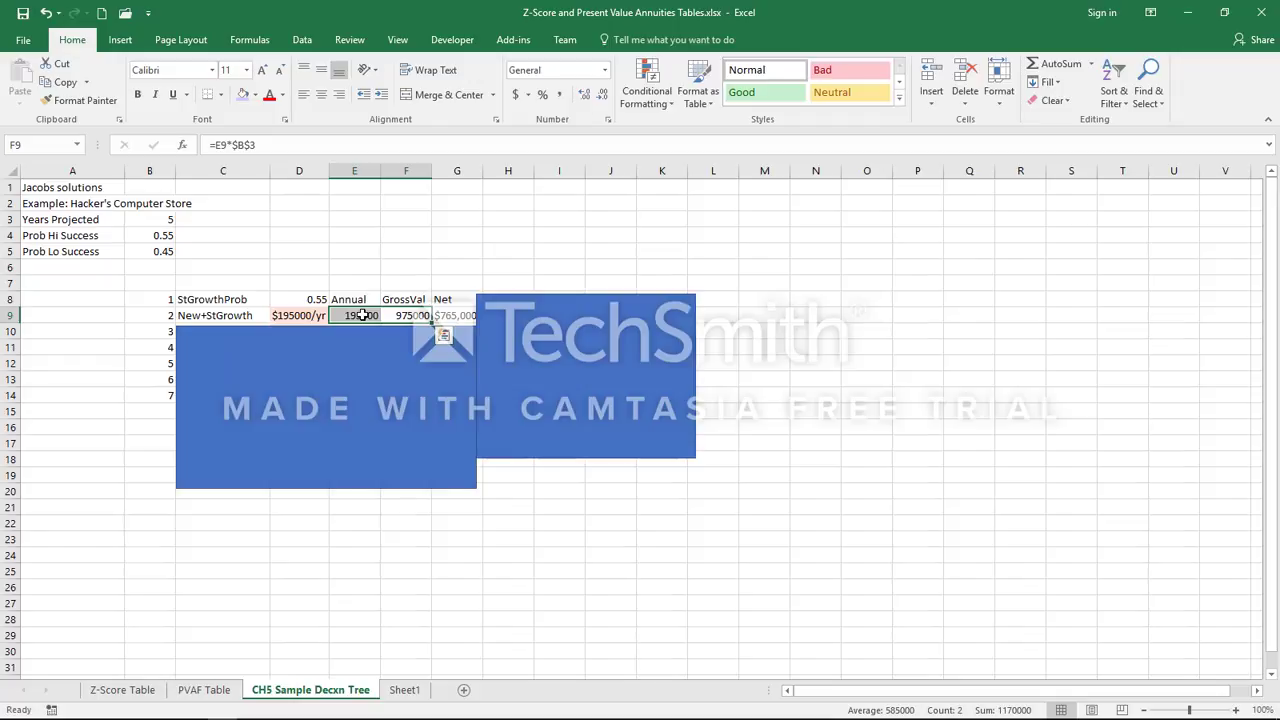
{"action": "left_click", "coordinate": [262, 145]}
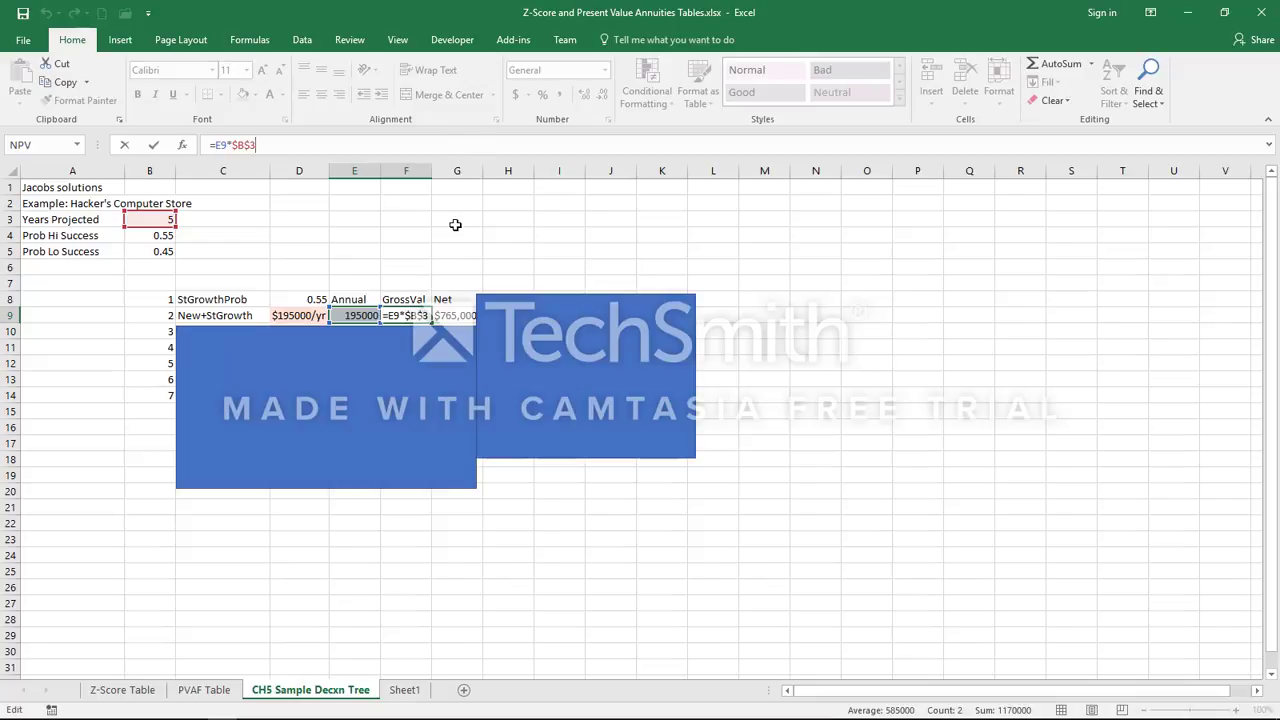
{"action": "left_click_drag", "start_coordinate": [457, 251], "coordinate": [350, 256]}
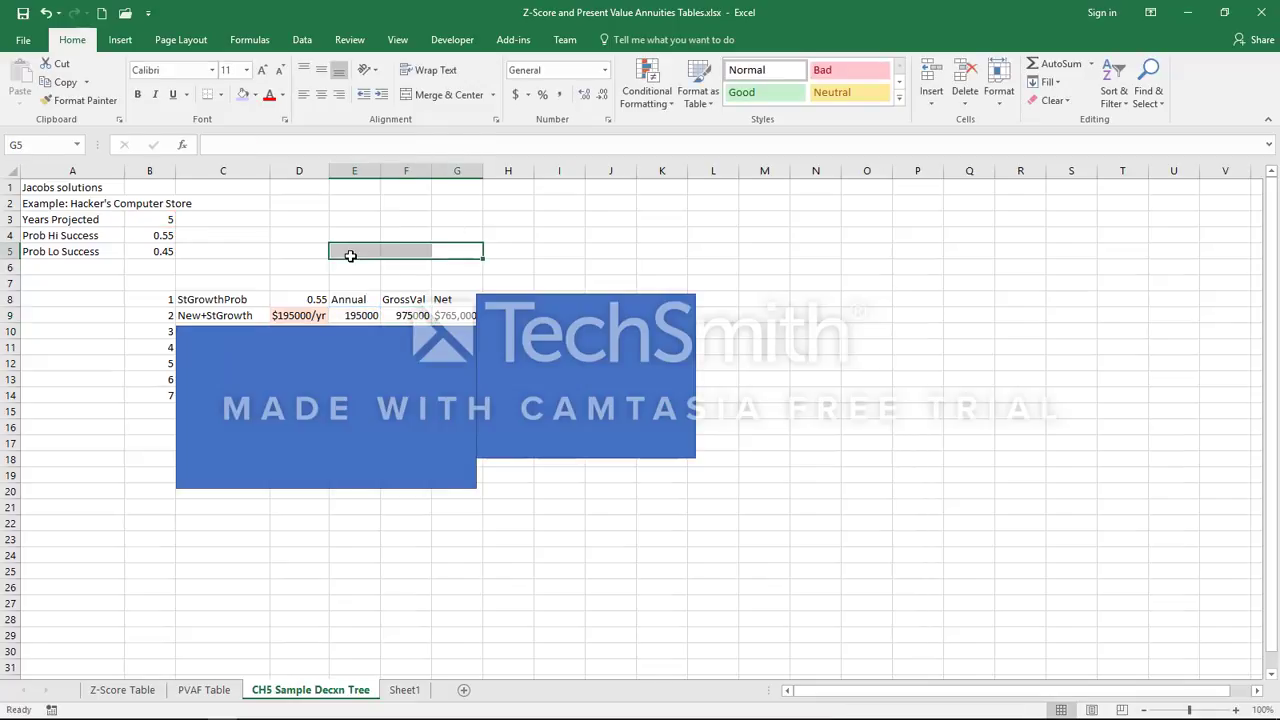
{"action": "left_click_drag", "start_coordinate": [455, 316], "coordinate": [414, 316]}
{"action": "left_click", "coordinate": [458, 316]}
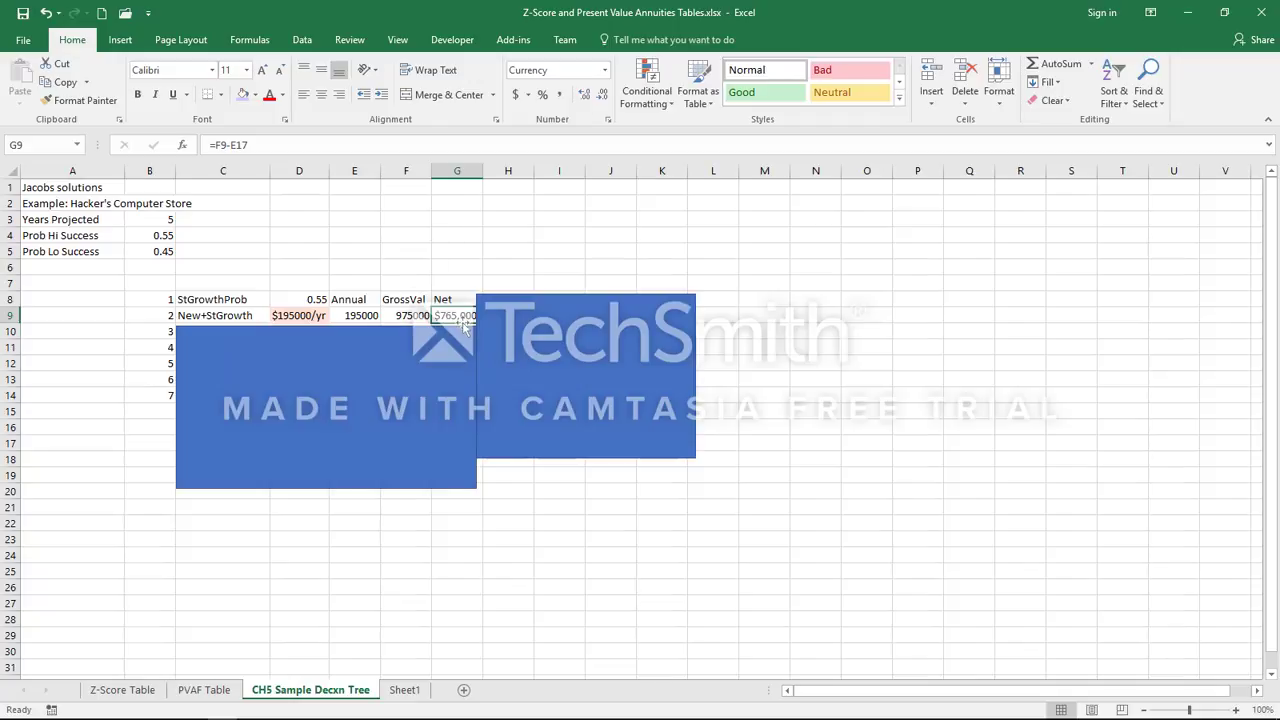
{"action": "left_click", "coordinate": [412, 316]}
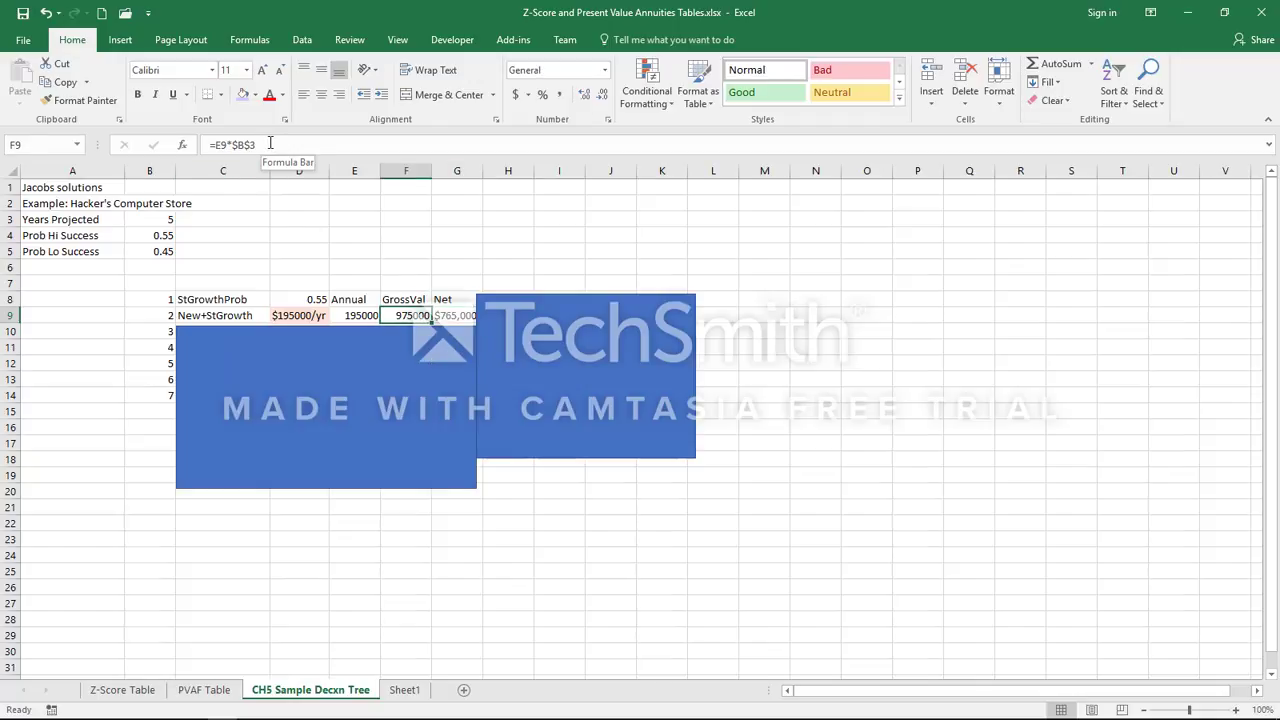
{"action": "left_click", "coordinate": [450, 315]}
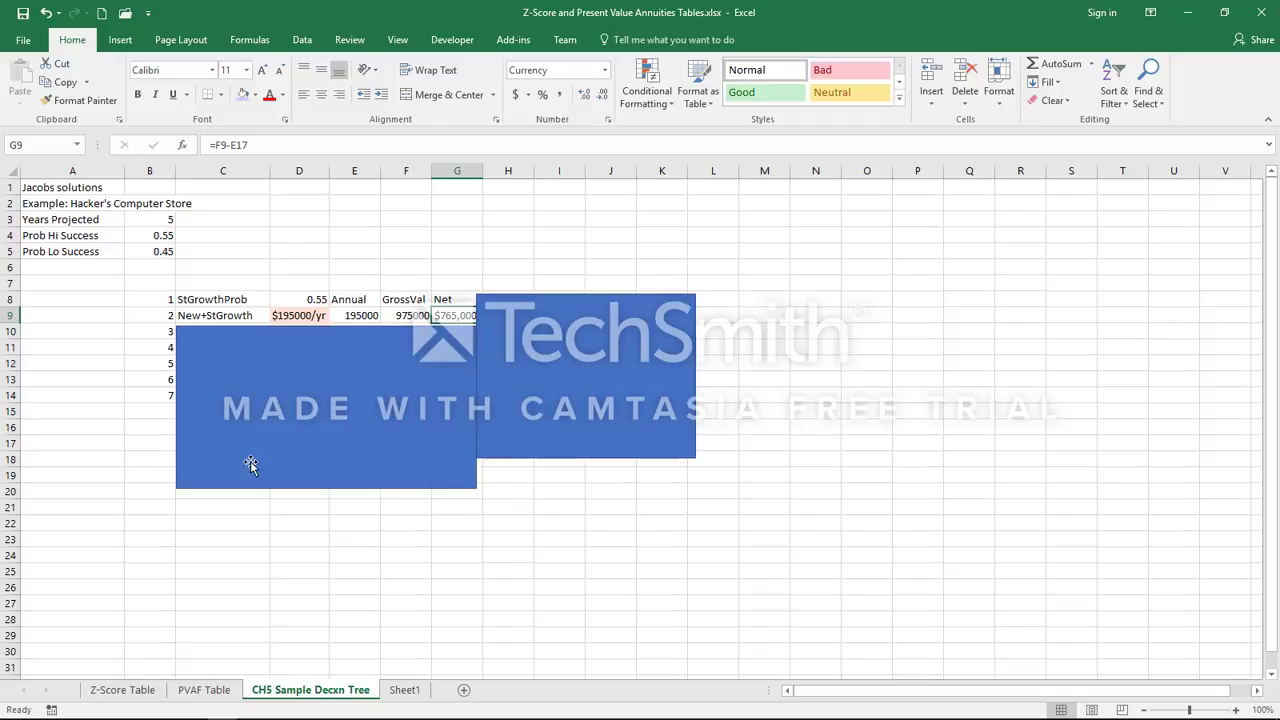
Move the covering rectangle down in stages to uncover the New+WkGrowth row and both Expand rows, 10 to 12
{"action": "left_click", "coordinate": [305, 380]}
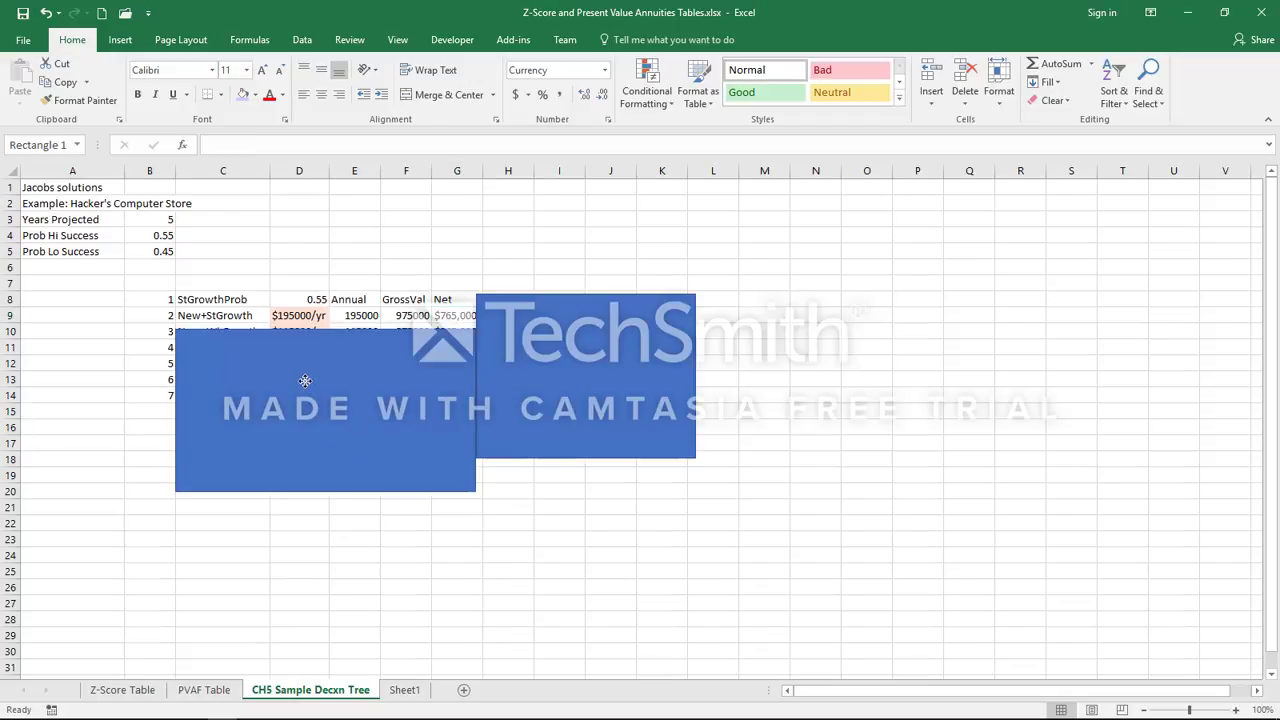
{"action": "mouse_move", "coordinate": [305, 380]}
{"action": "left_mouse_down"}
{"action": "mouse_move", "coordinate": [304, 391]}
{"action": "mouse_move", "coordinate": [238, 382]}
{"action": "left_mouse_up"}
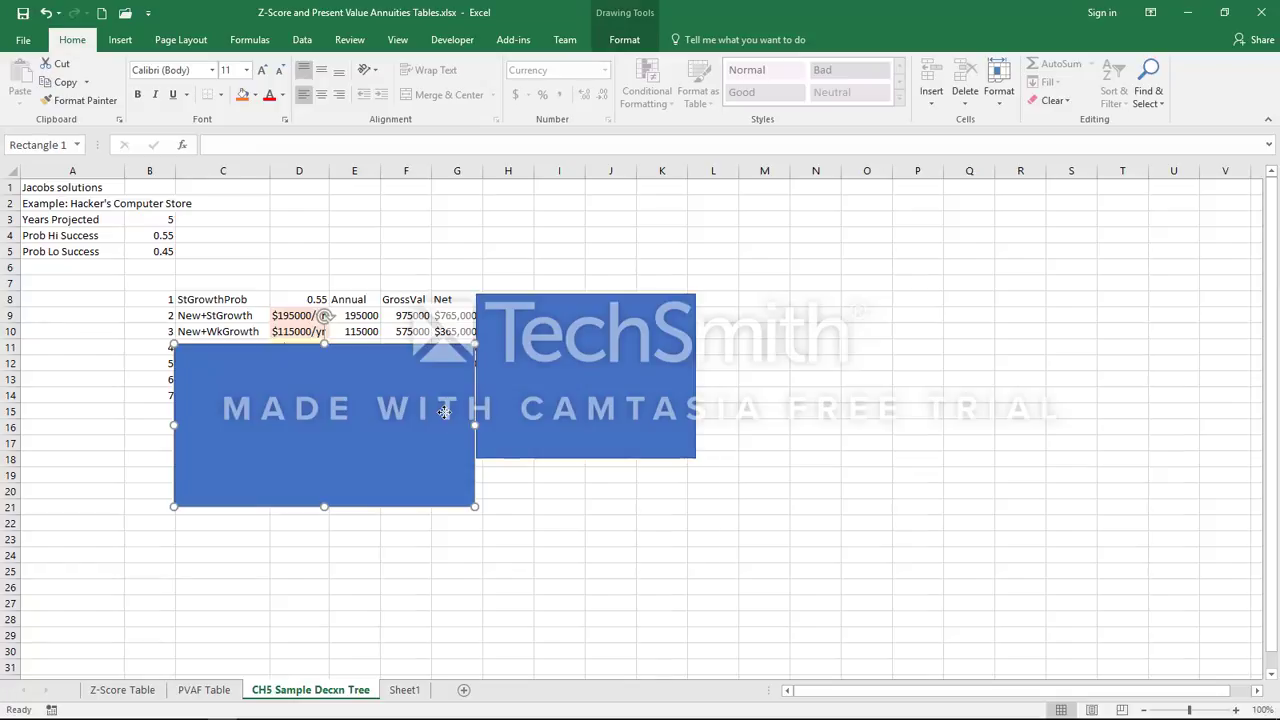
{"action": "left_click_drag", "start_coordinate": [444, 412], "coordinate": [434, 440]}
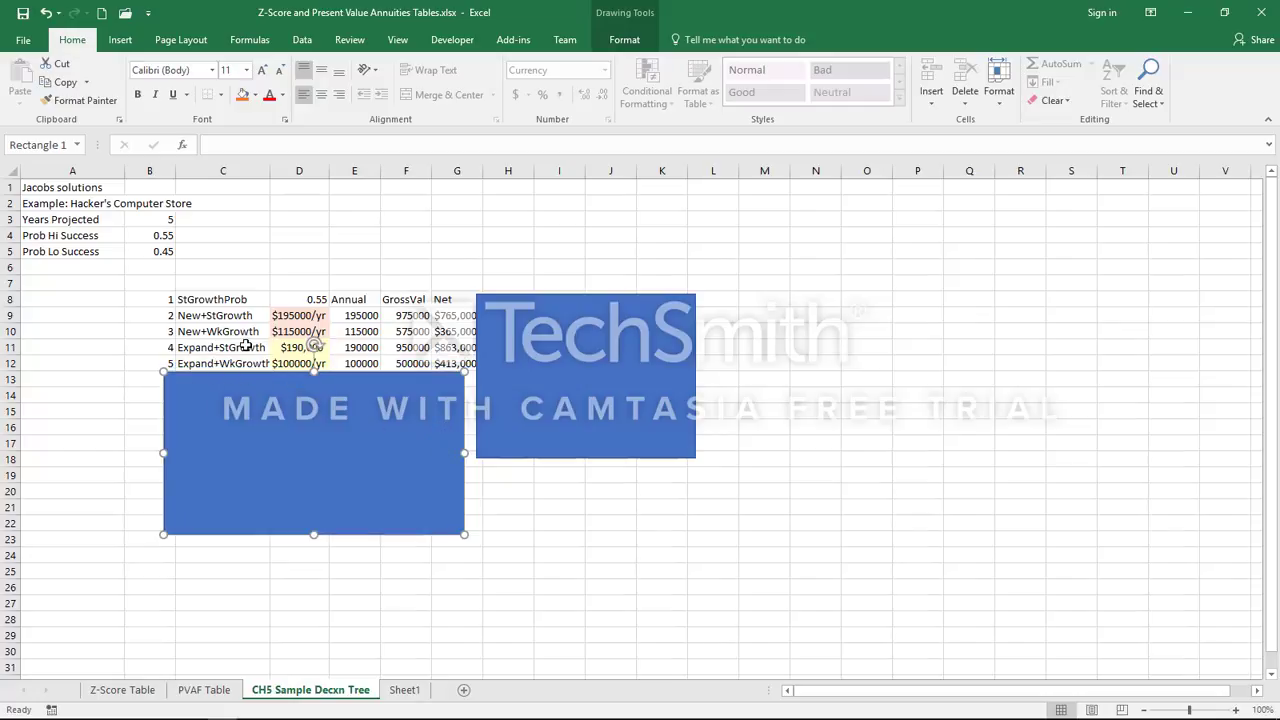
Examine the labels, yearly revenues and the gross and net value formulas of the Expand alternatives in rows 11 and 12
{"action": "left_click", "coordinate": [245, 347]}
{"action": "left_click_drag", "start_coordinate": [245, 360], "coordinate": [245, 366]}
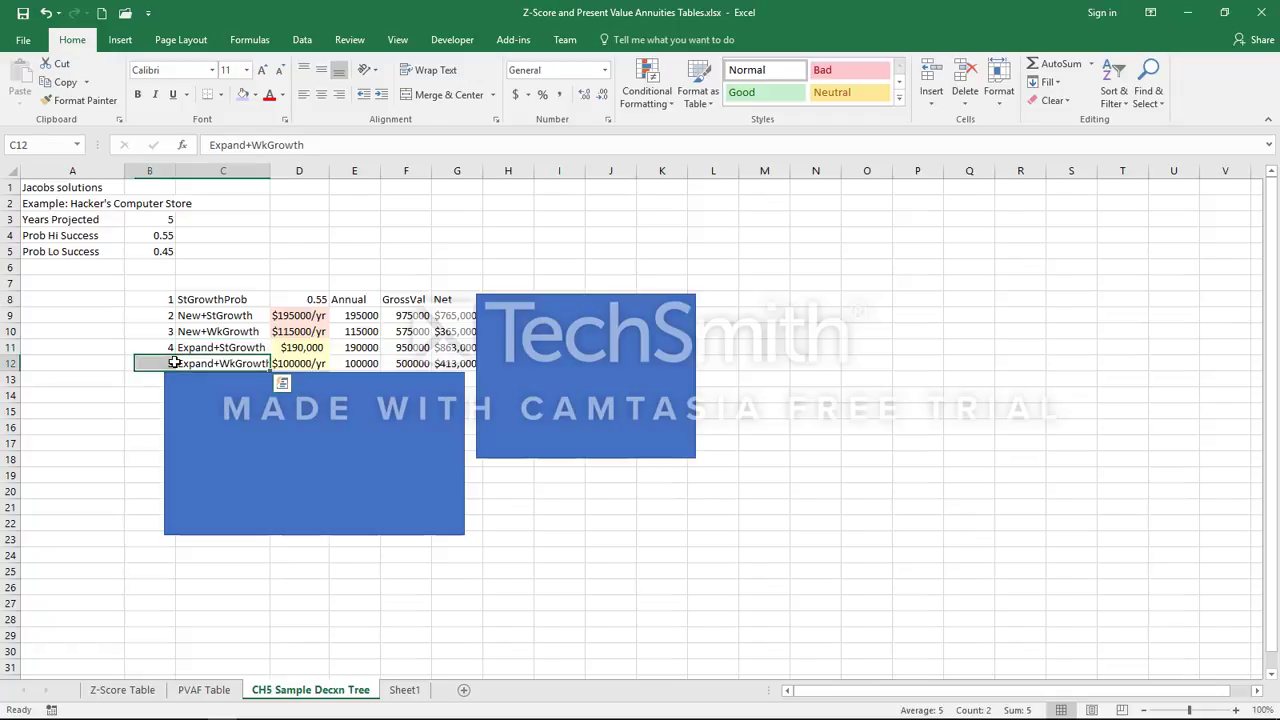
{"action": "left_click", "coordinate": [289, 348]}
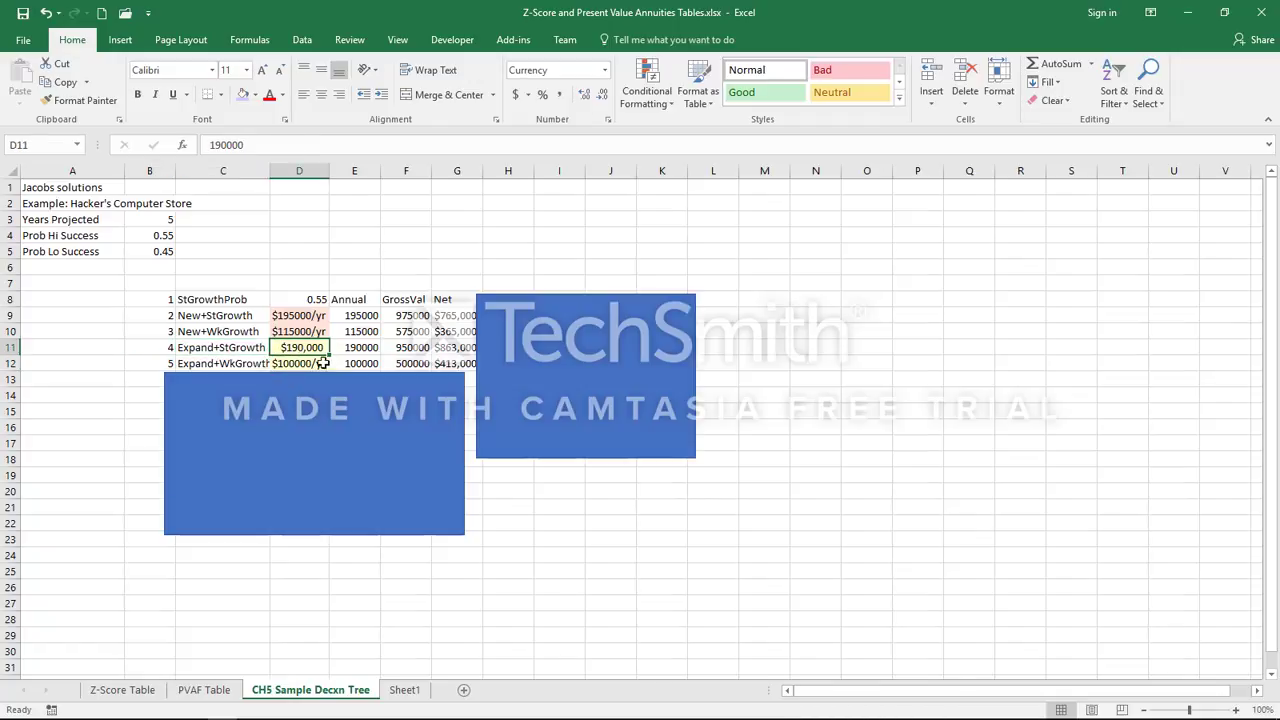
{"action": "left_click", "coordinate": [315, 364]}
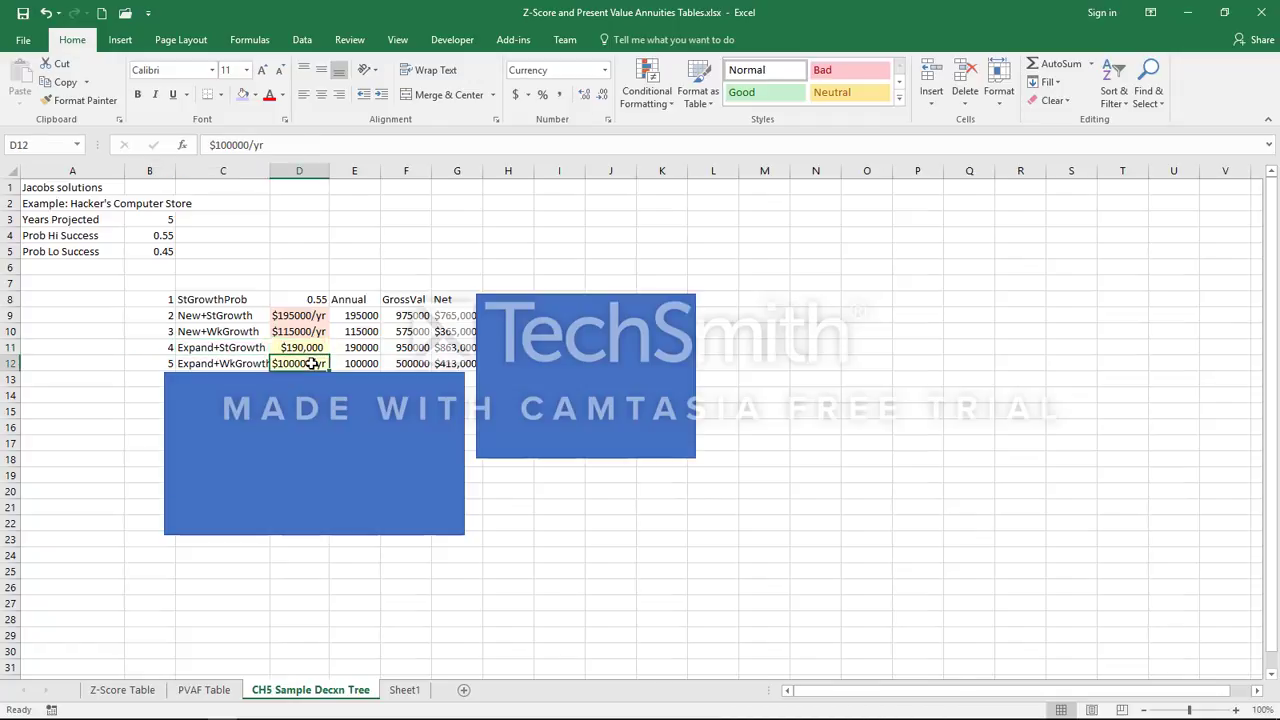
{"action": "left_click", "coordinate": [414, 350]}
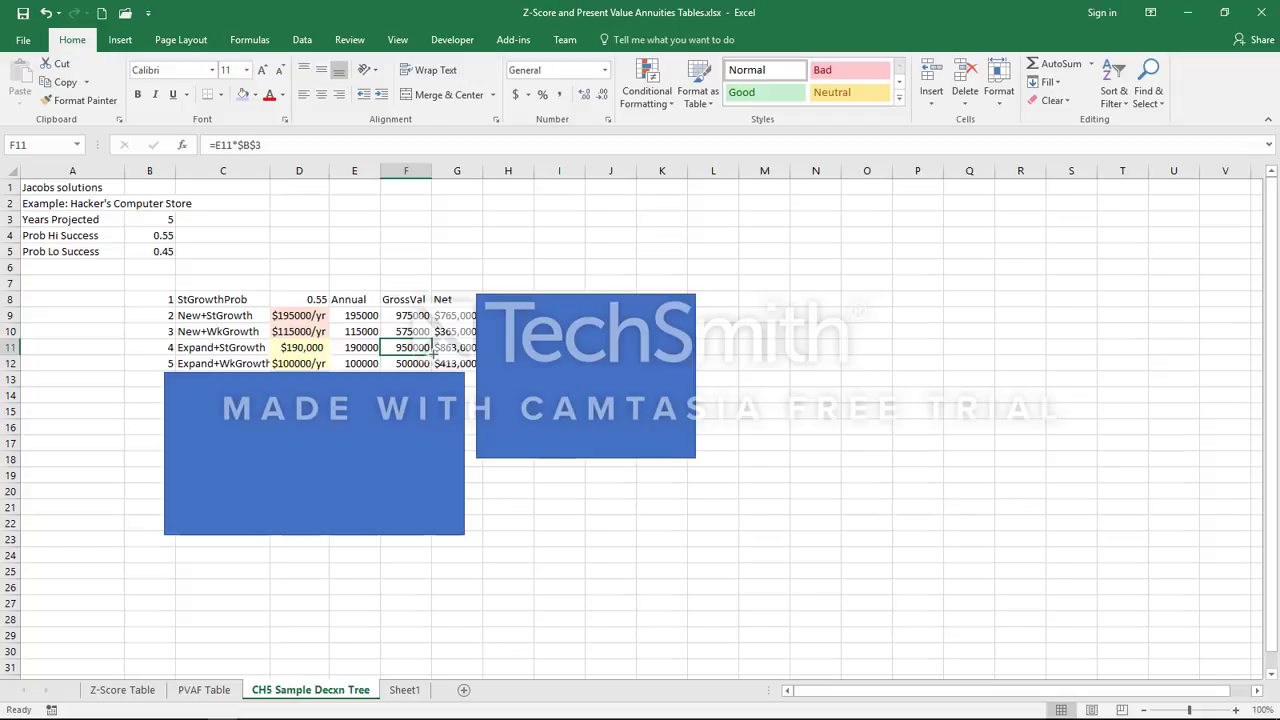
{"action": "left_click", "coordinate": [422, 364]}
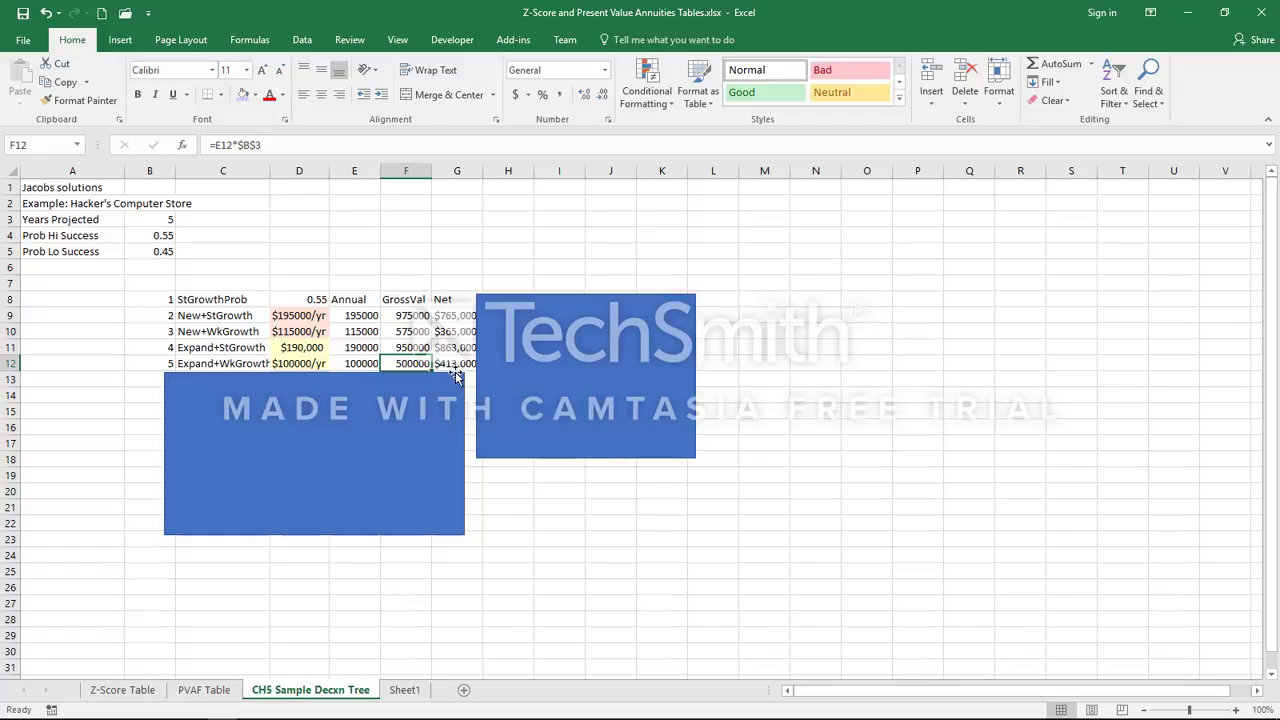
{"action": "left_click", "coordinate": [410, 347]}
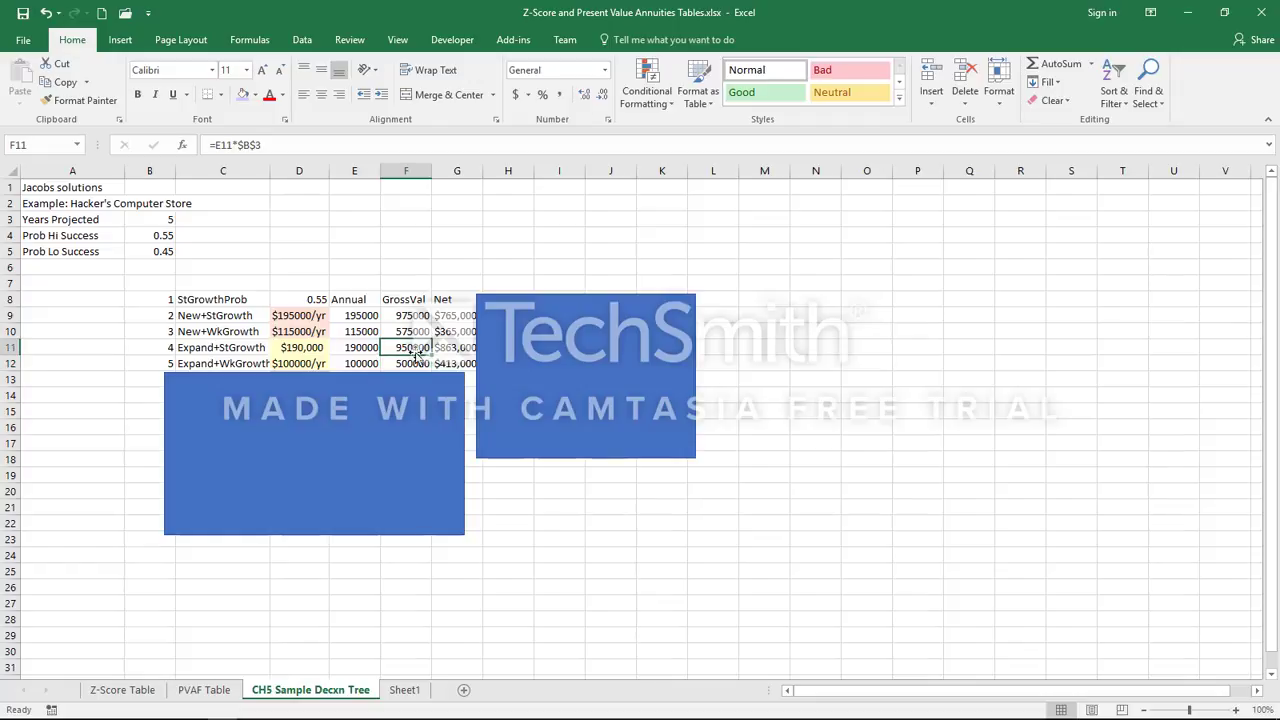
{"action": "left_click", "coordinate": [446, 348]}
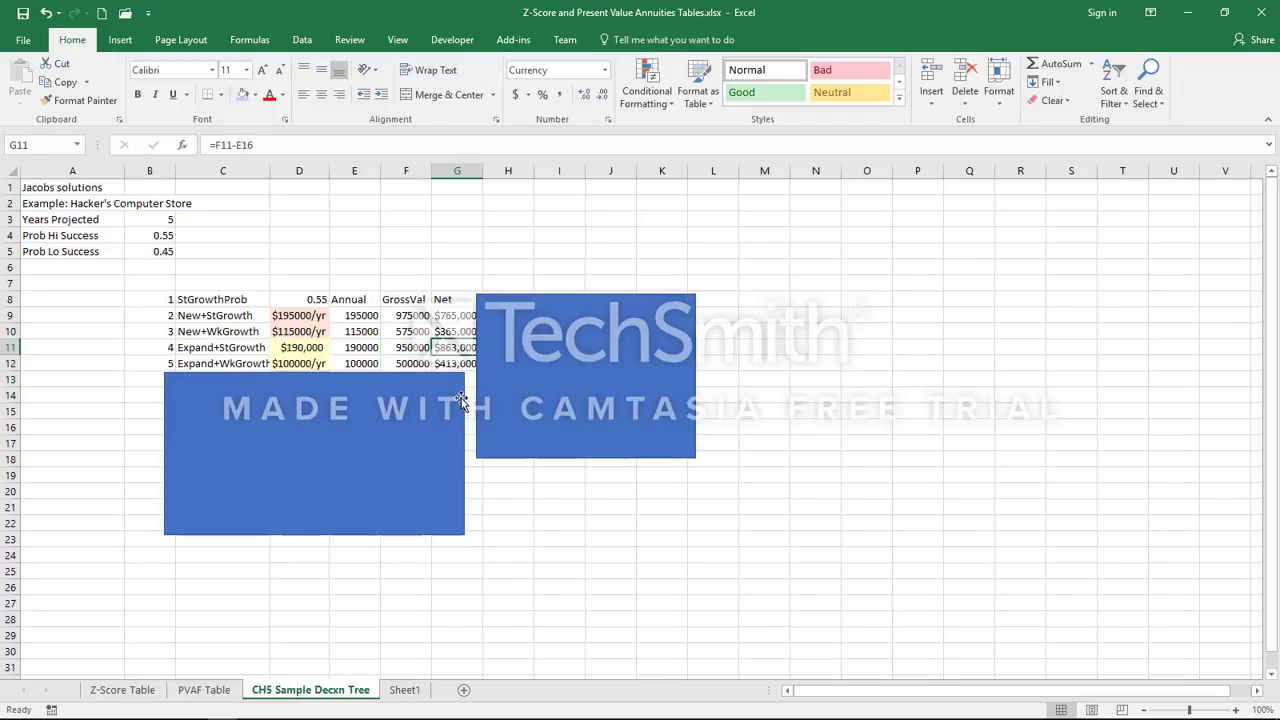
{"action": "left_click", "coordinate": [447, 366]}
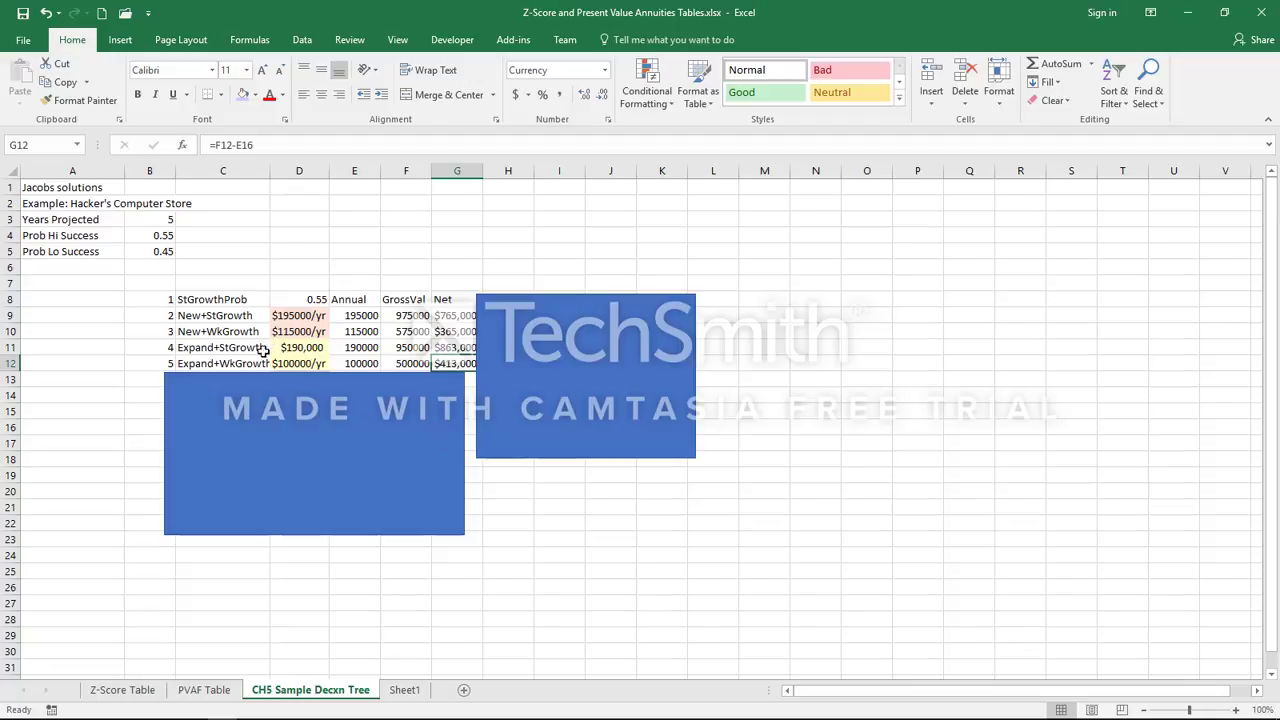
Move the covering rectangle below row 14 to uncover the two DoNothing rows and inspect their gross value formulas in F13 and F14
{"action": "left_click", "coordinate": [251, 415]}
{"action": "left_click_drag", "start_coordinate": [251, 417], "coordinate": [252, 448]}
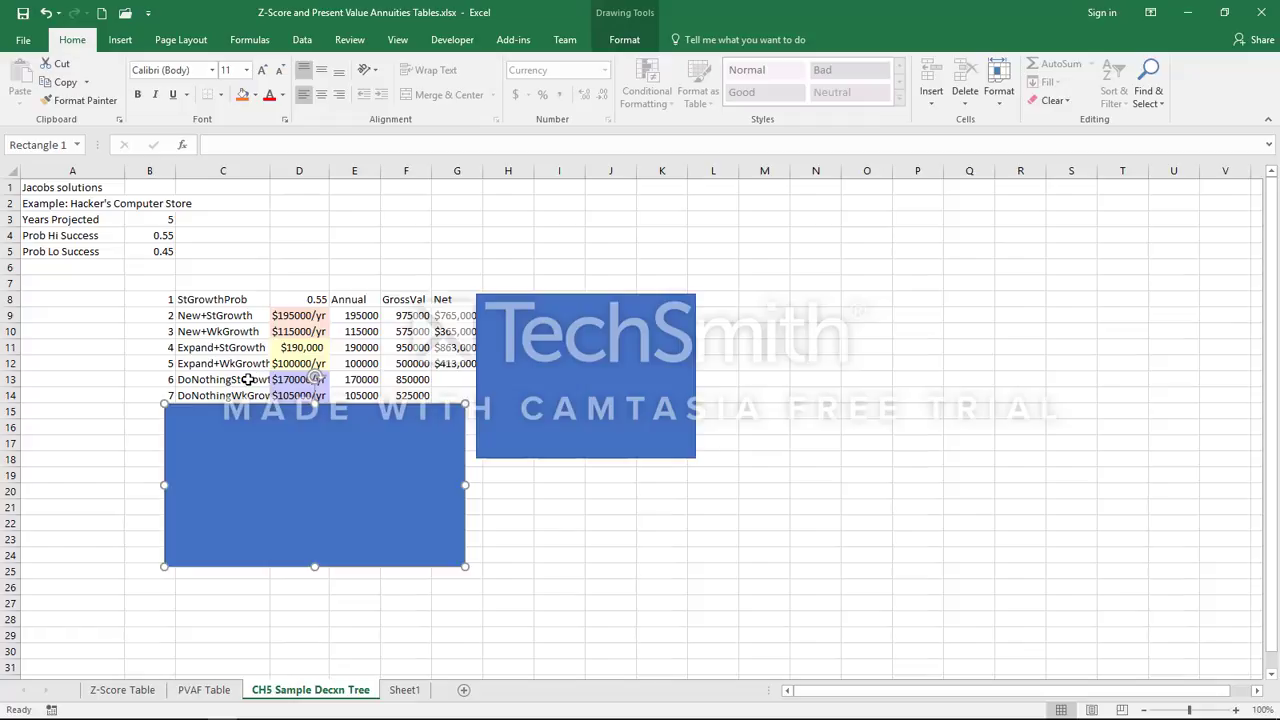
{"action": "left_click", "coordinate": [395, 393]}
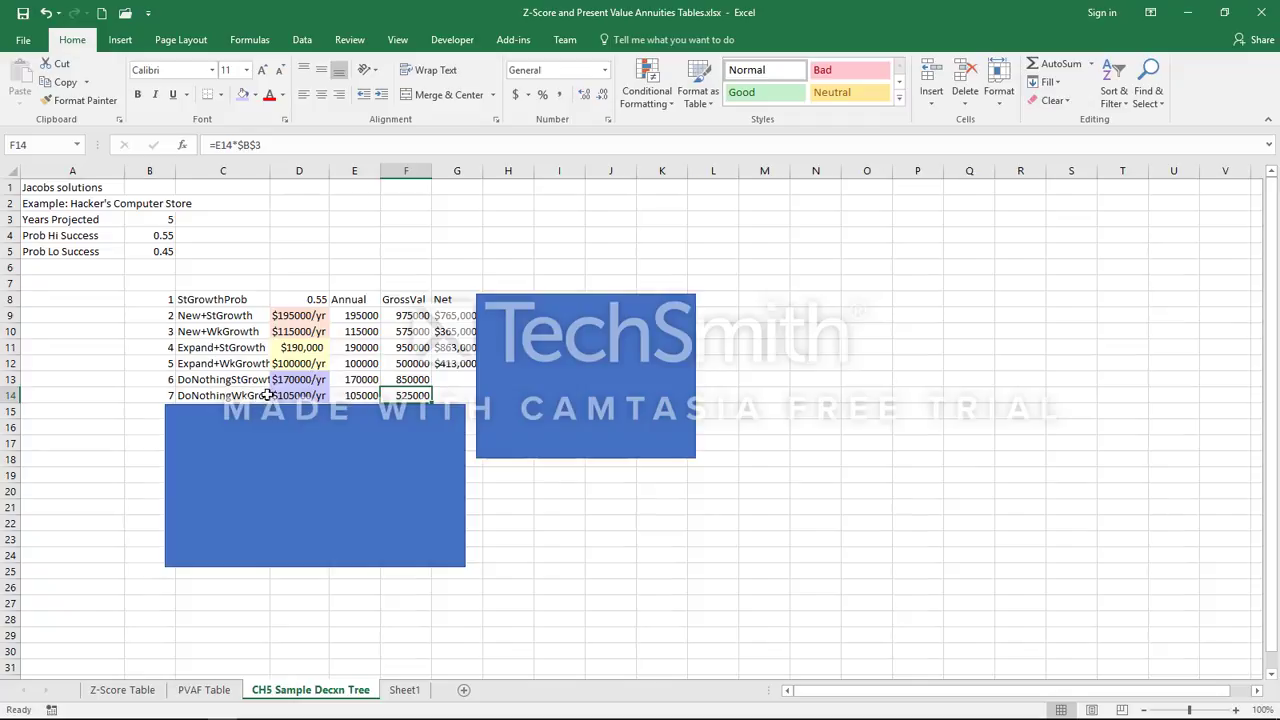
{"action": "left_click", "coordinate": [413, 380]}
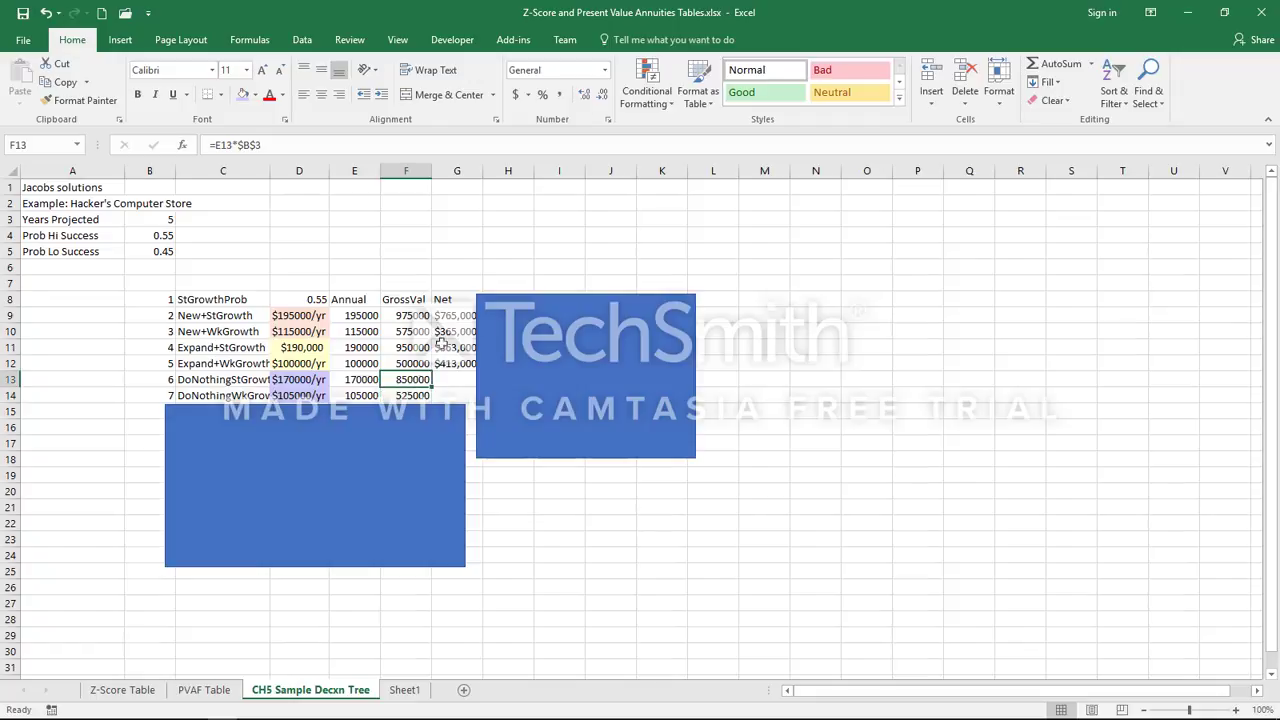
{"action": "left_click", "coordinate": [422, 396]}
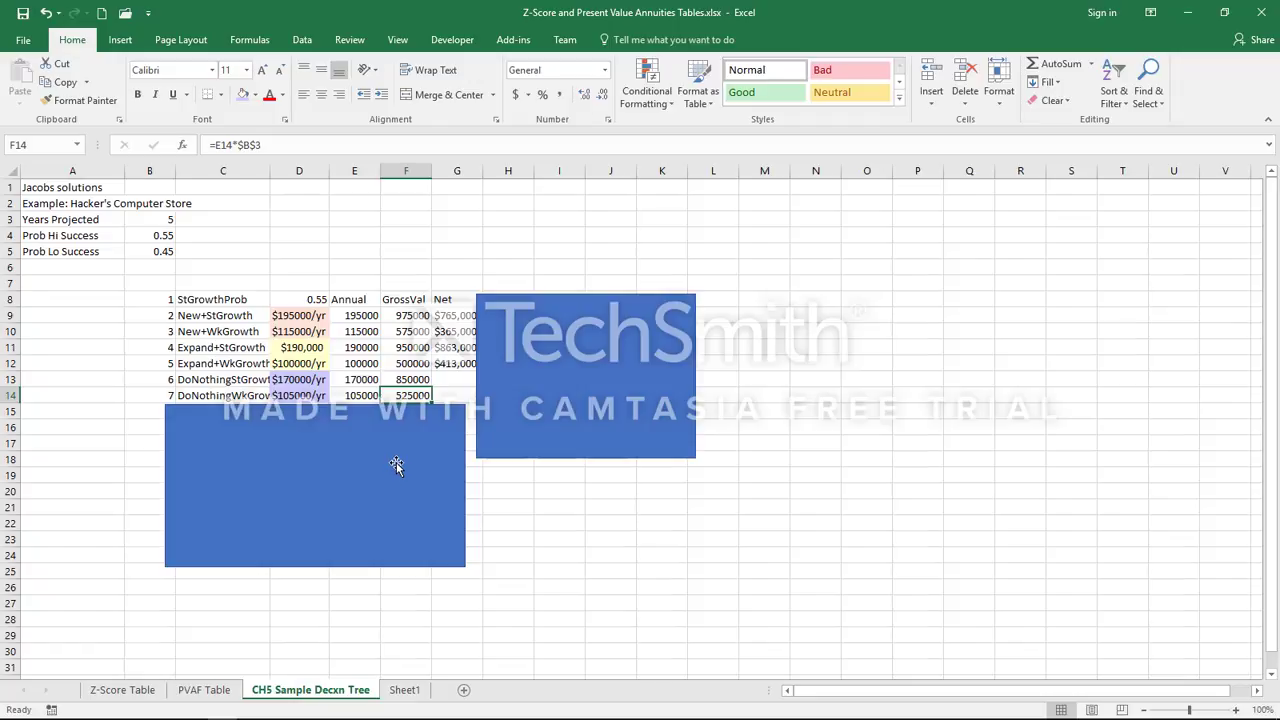
Move the covering rectangle below row 18 to uncover the $Expansion and $New costs, and inspect those amounts and the net value formula in G12
{"action": "left_click_drag", "start_coordinate": [396, 463], "coordinate": [396, 465]}
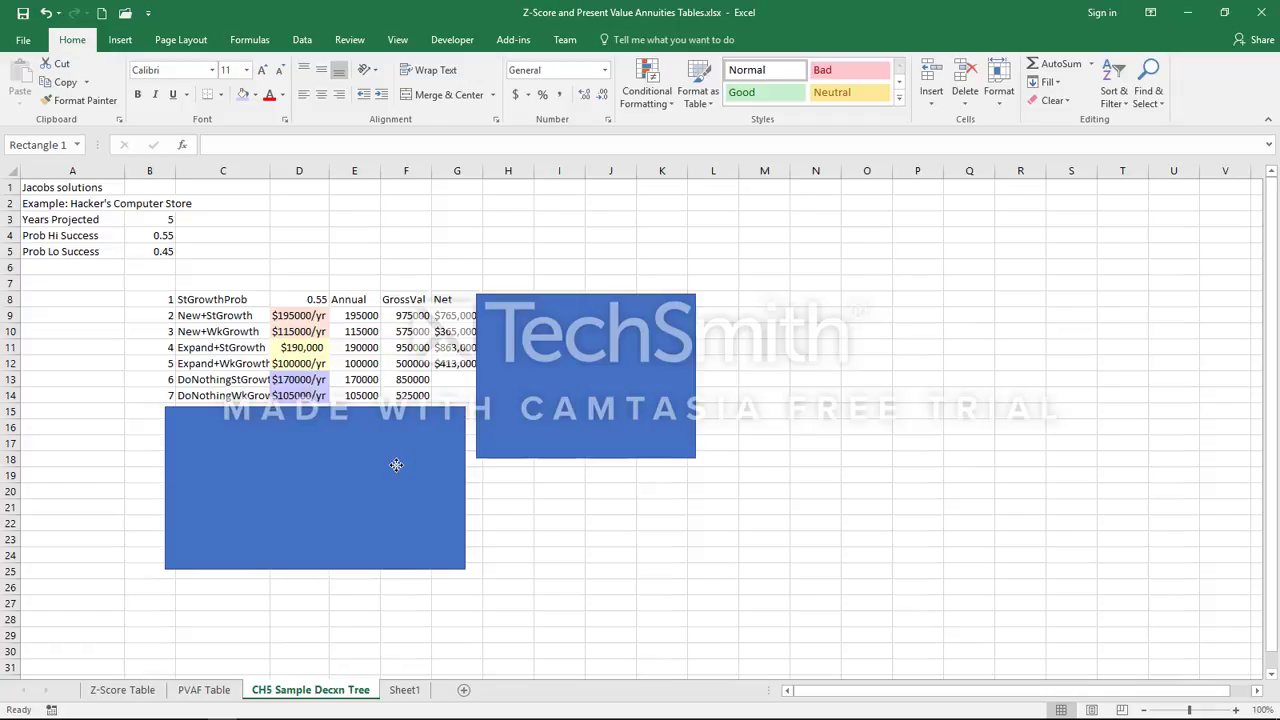
{"action": "left_click_drag", "start_coordinate": [396, 465], "coordinate": [388, 525]}
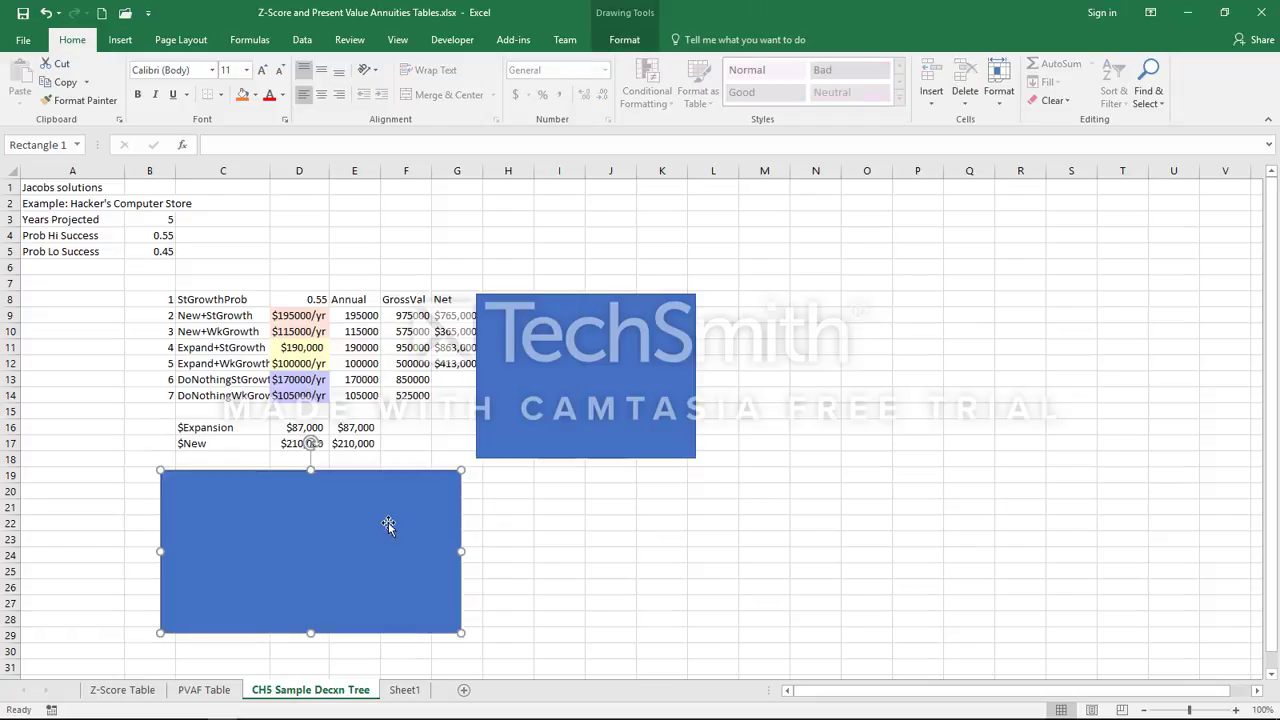
{"action": "left_click", "coordinate": [356, 428]}
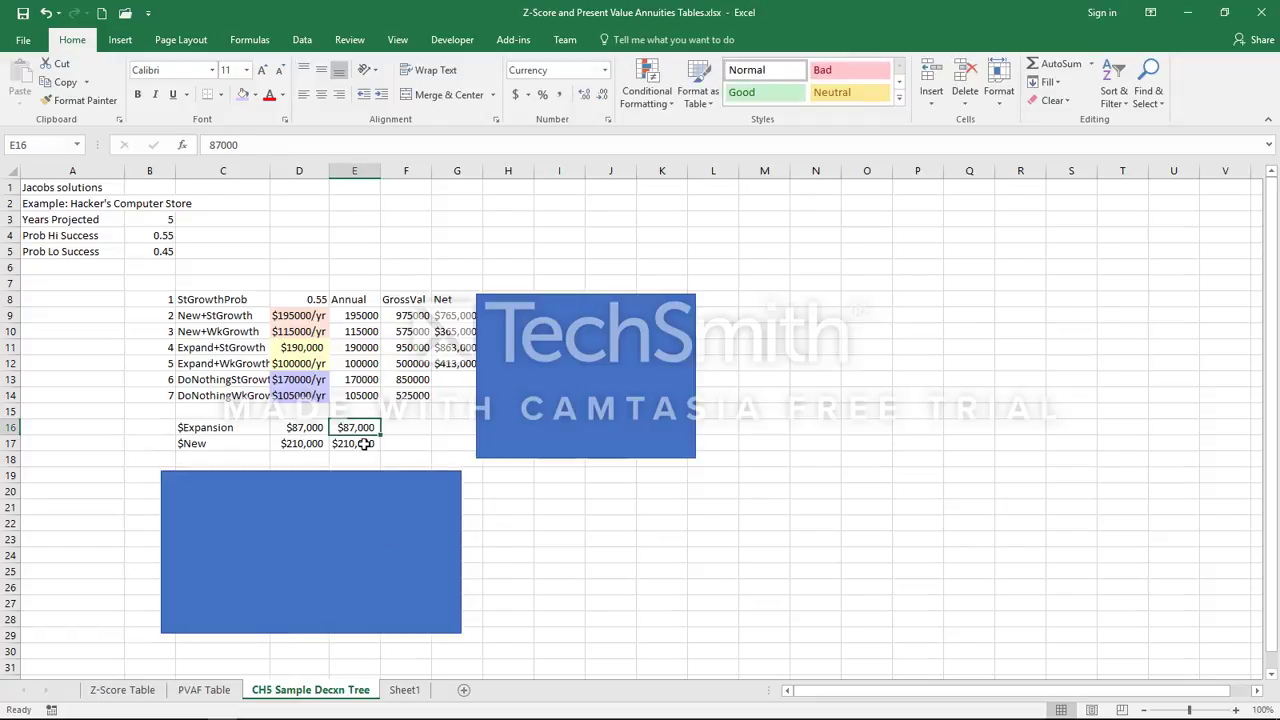
{"action": "left_click", "coordinate": [364, 443]}
{"action": "left_click", "coordinate": [364, 426]}
{"action": "left_click", "coordinate": [361, 444]}
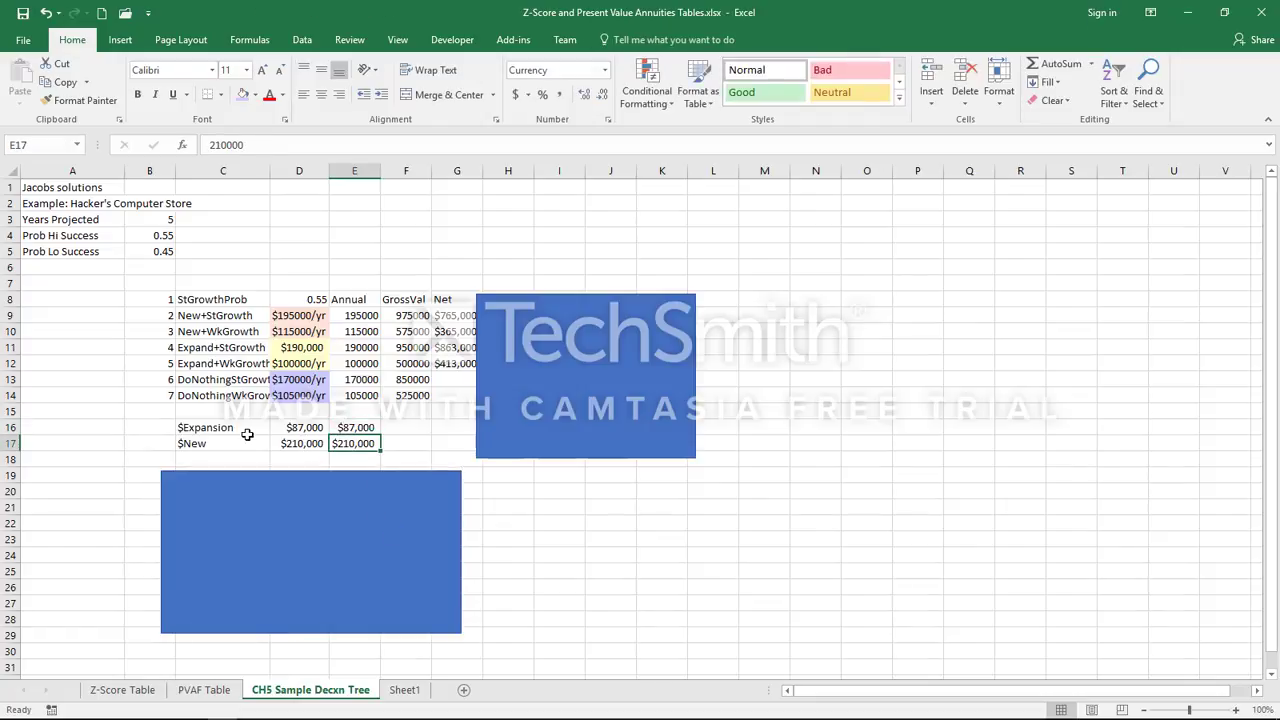
{"action": "left_click", "coordinate": [360, 428]}
{"action": "left_click", "coordinate": [225, 444]}
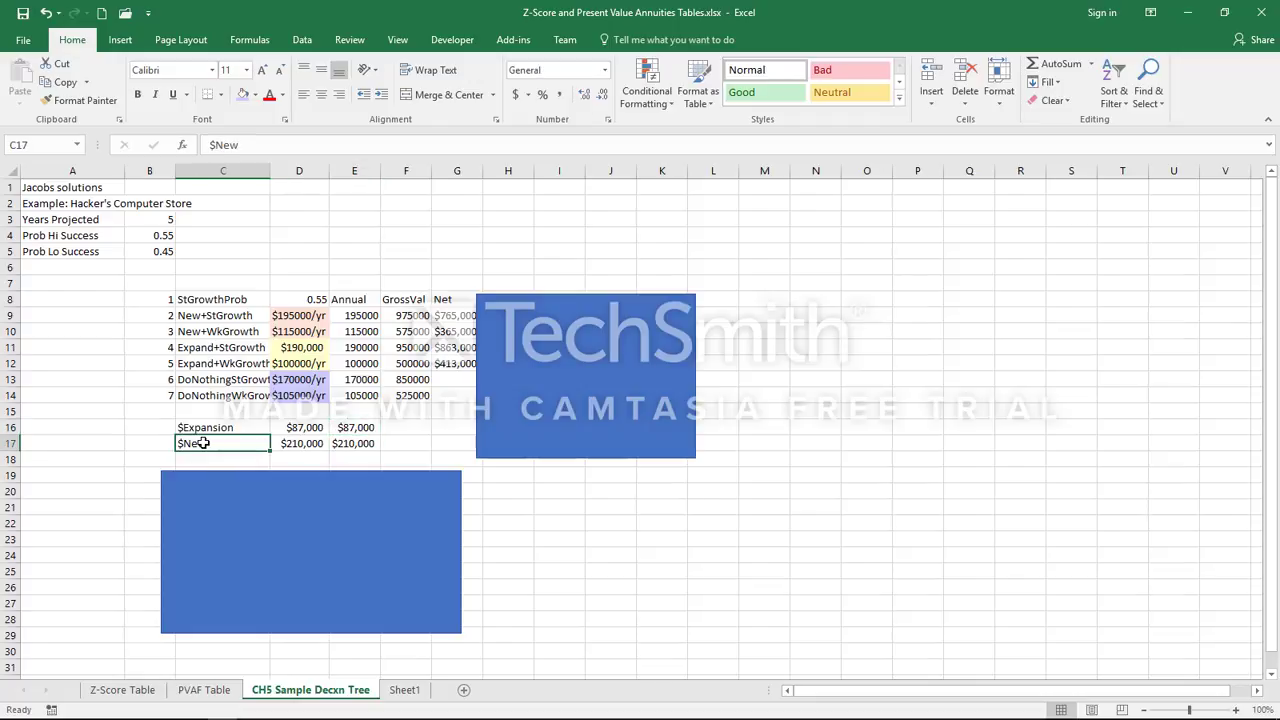
{"action": "left_click", "coordinate": [367, 444]}
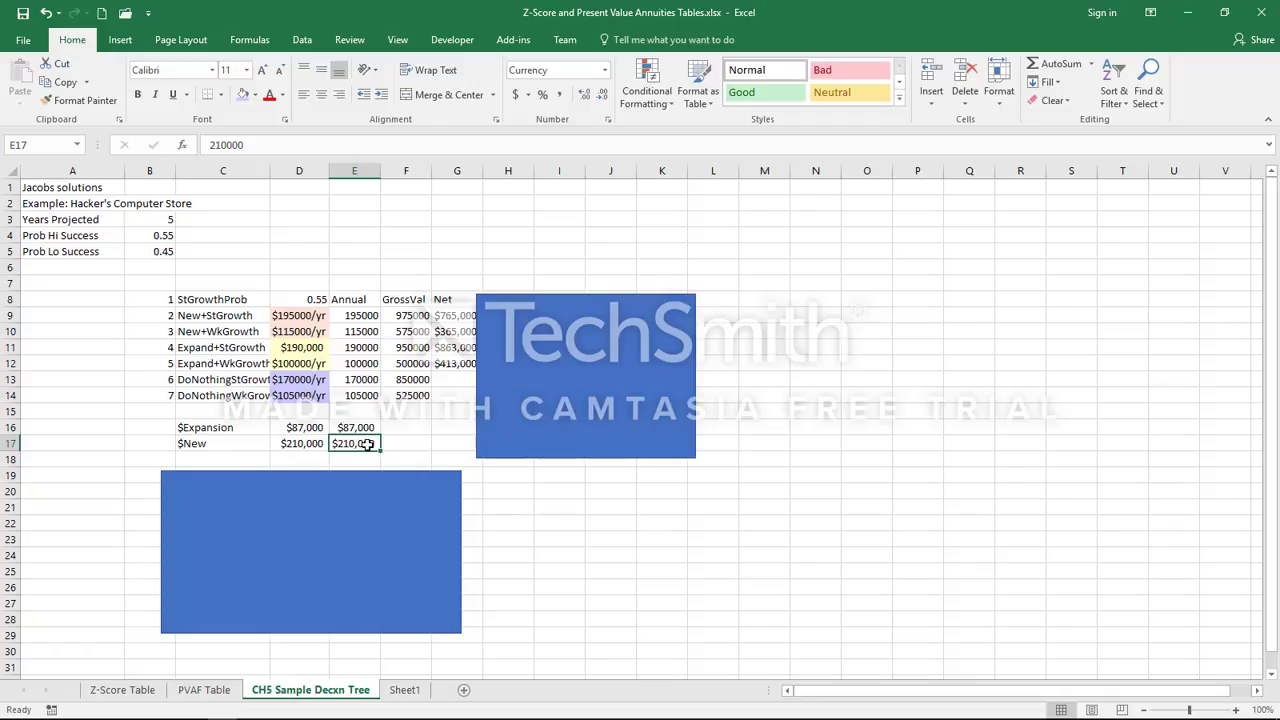
{"action": "left_click_drag", "start_coordinate": [450, 366], "coordinate": [410, 364]}
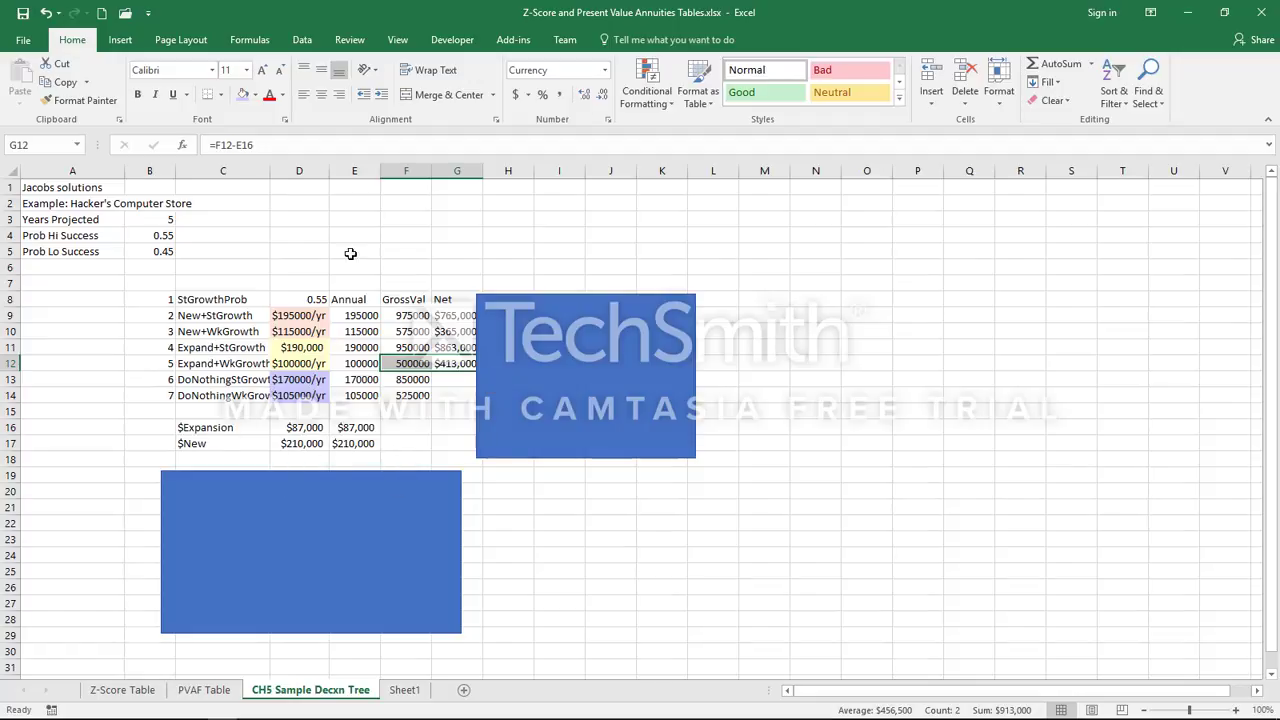
{"action": "left_click", "coordinate": [426, 235]}
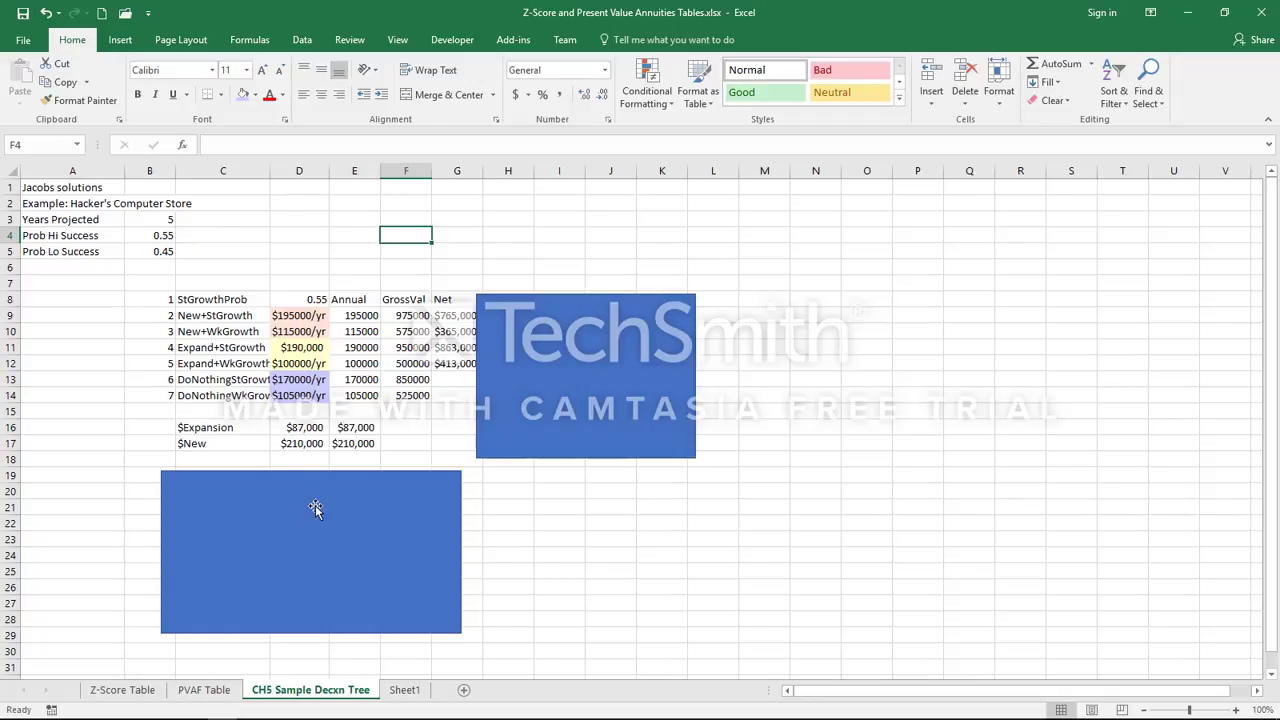
Try a Years Projected value of 6 in B3 and undo that change
{"action": "left_click", "coordinate": [167, 221]}
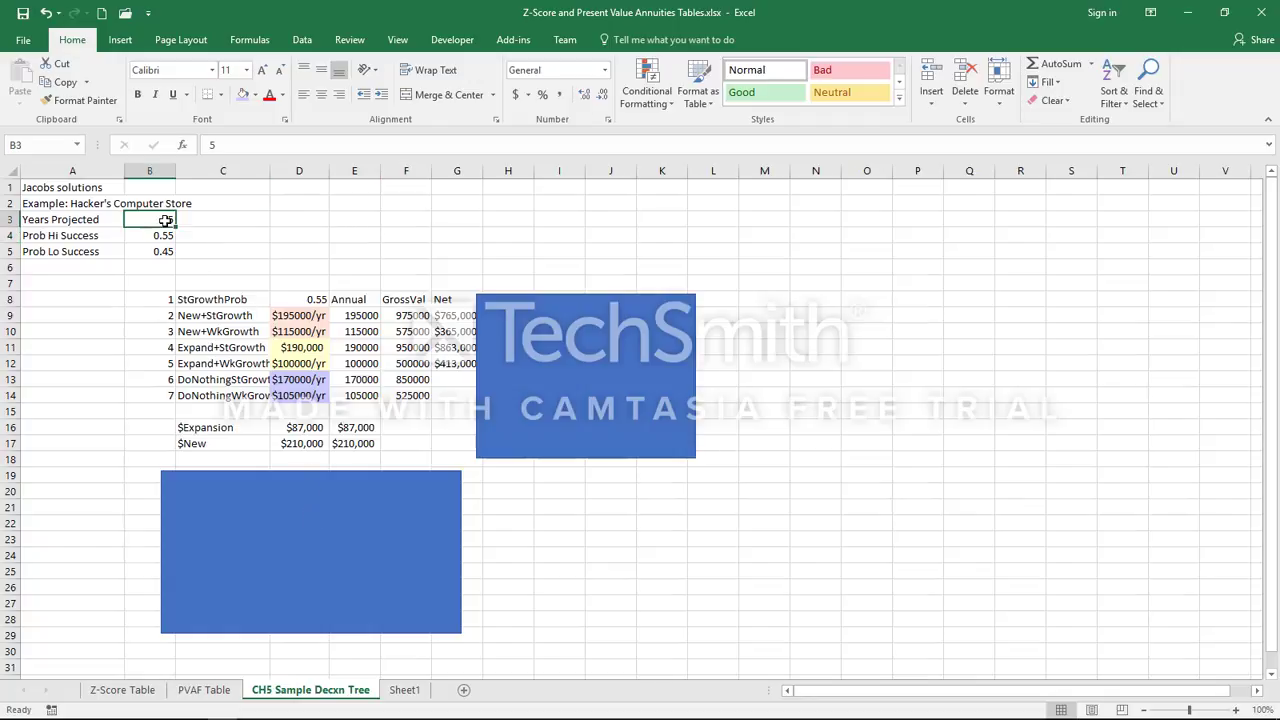
{"action": "type", "text": "6"}
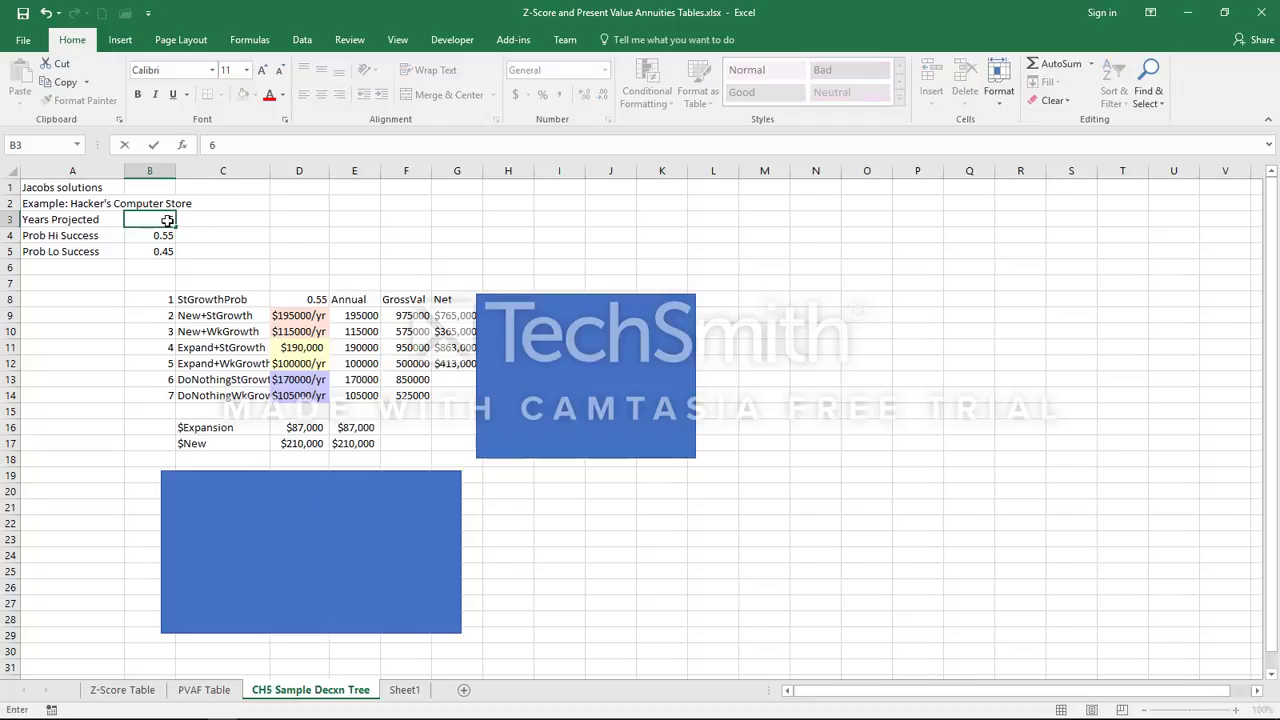
{"action": "key", "text": "Return"}
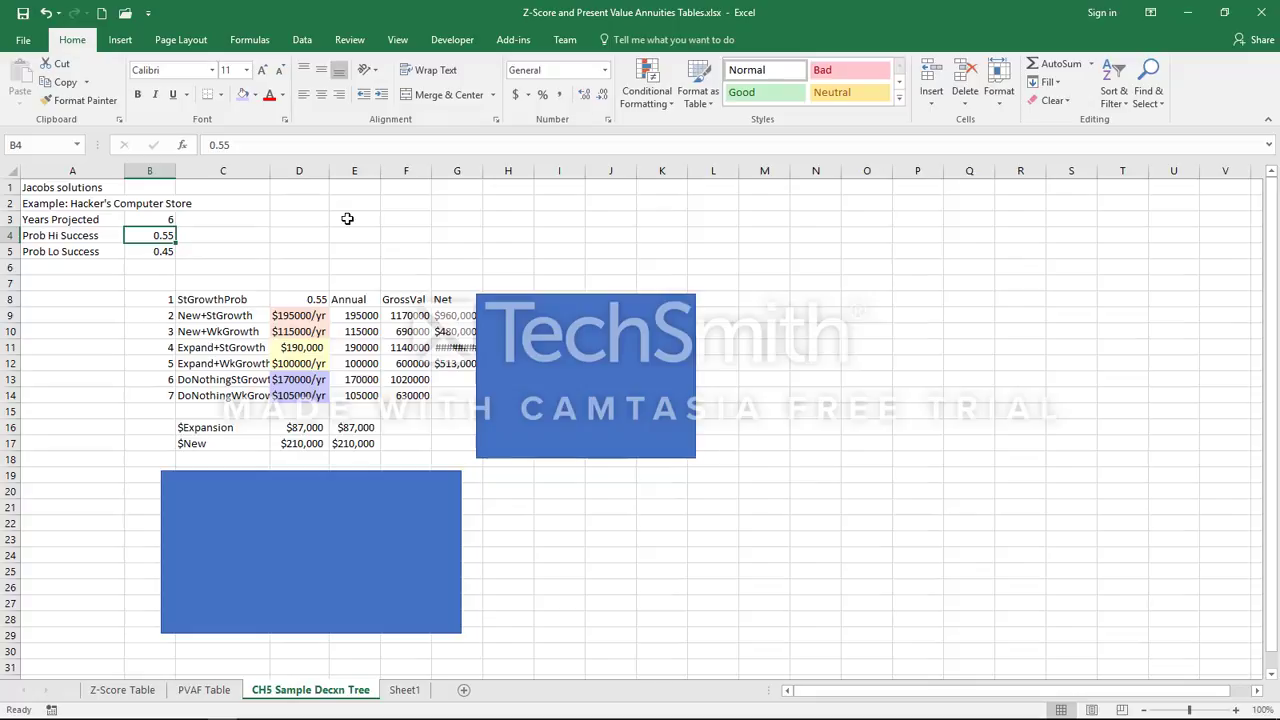
{"action": "key", "text": "ctrl+z"}
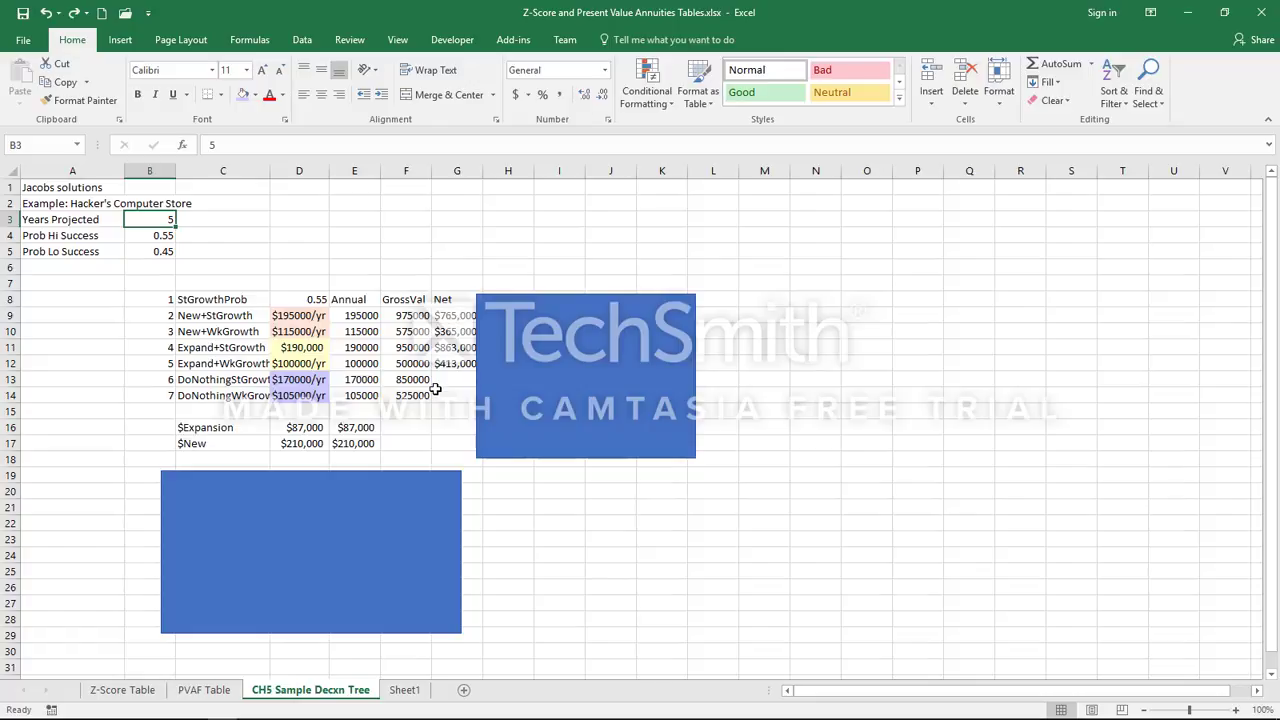
Switch to the Ch5 Capacity Management presentation in PowerPoint and look for the decision tree among the slide thumbnails
{"action": "key", "text": "alt+Tab"}
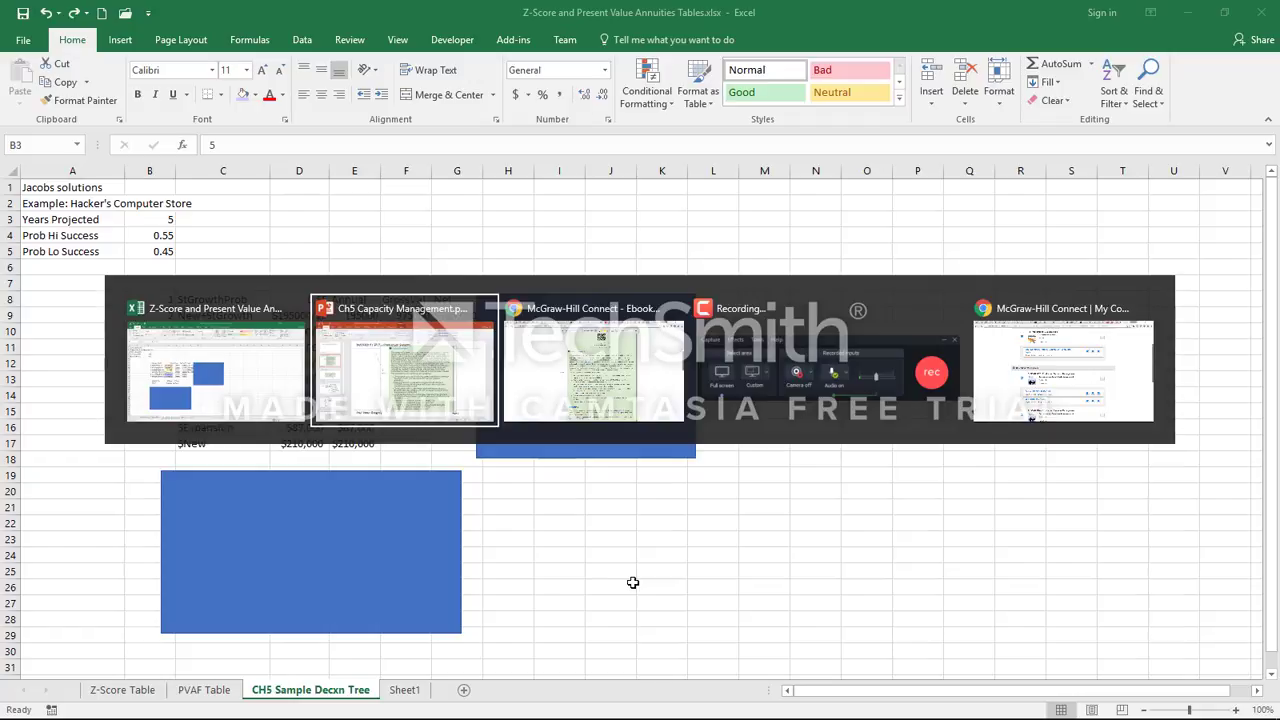
{"action": "key", "text": "Tab"}
{"action": "key", "text": "shift+Tab"}
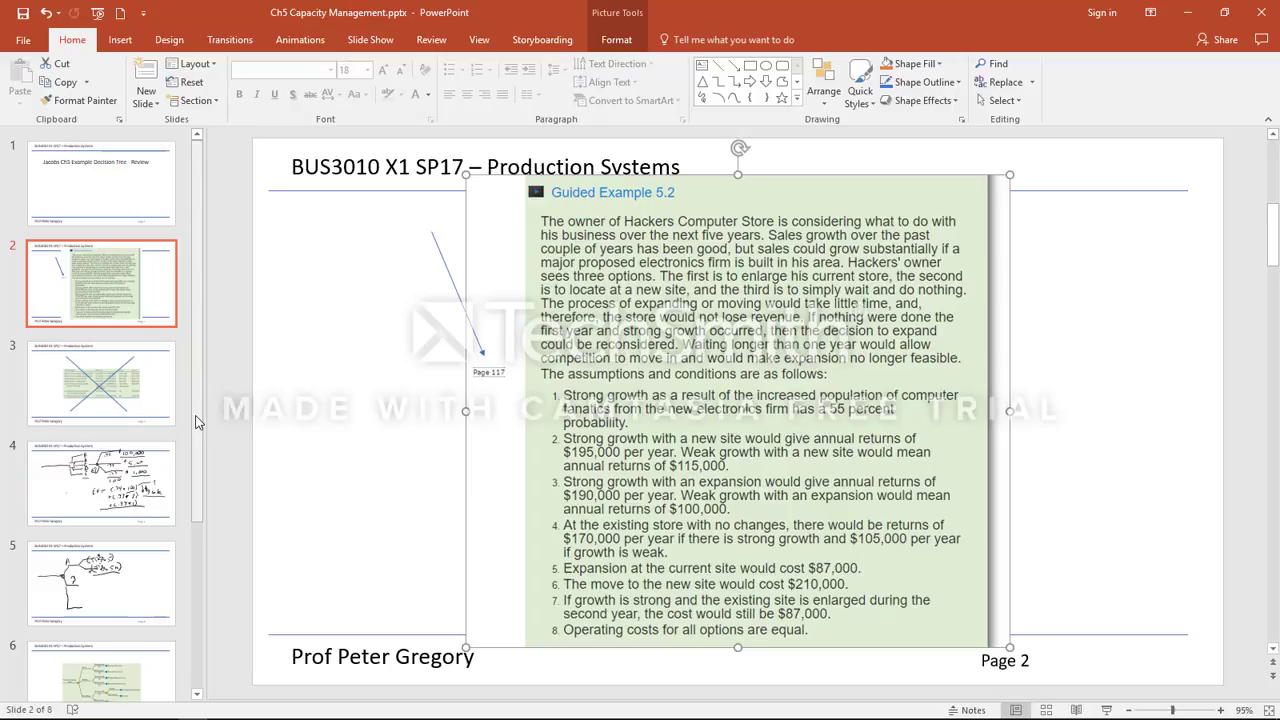
{"action": "scroll", "coordinate": [196, 423], "scroll_direction": "down", "scroll_amount": 3}
{"action": "left_click", "coordinate": [66, 513]}
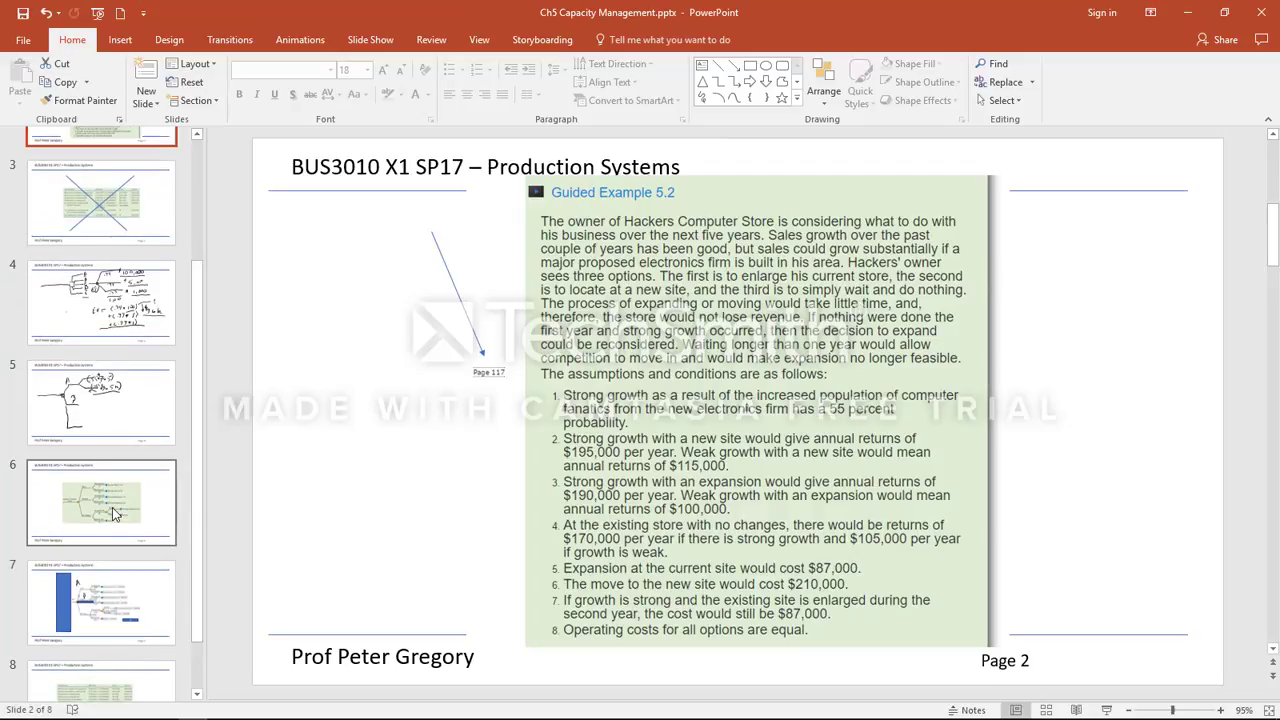
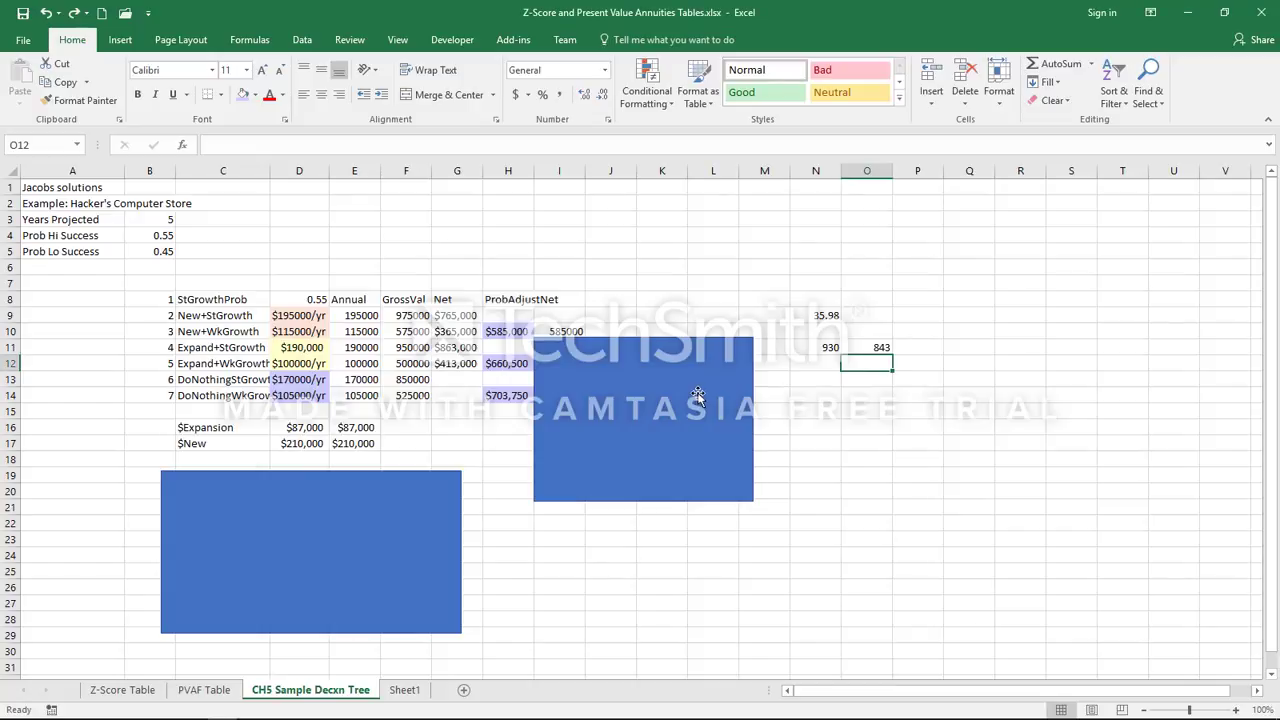
Switch to the presentation in PowerPoint and add handwritten marks near the do-nothing branch payoffs of the decision tree on slide 5
{"action": "key", "text": "alt+Tab"}
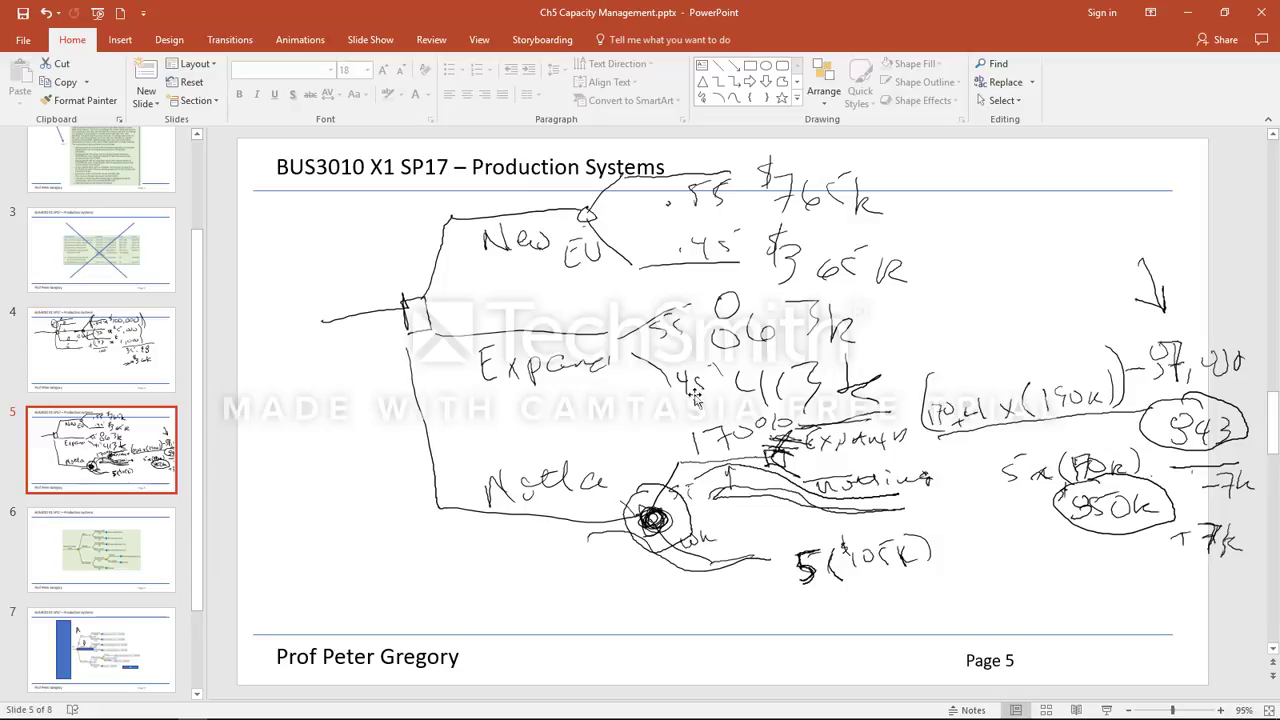
{"action": "mouse_move", "coordinate": [1073, 549]}
{"action": "left_mouse_down"}
{"action": "mouse_move", "coordinate": [1062, 558]}
{"action": "mouse_move", "coordinate": [1080, 537]}
{"action": "left_mouse_up"}
{"action": "left_click_drag", "start_coordinate": [850, 594], "coordinate": [867, 611]}
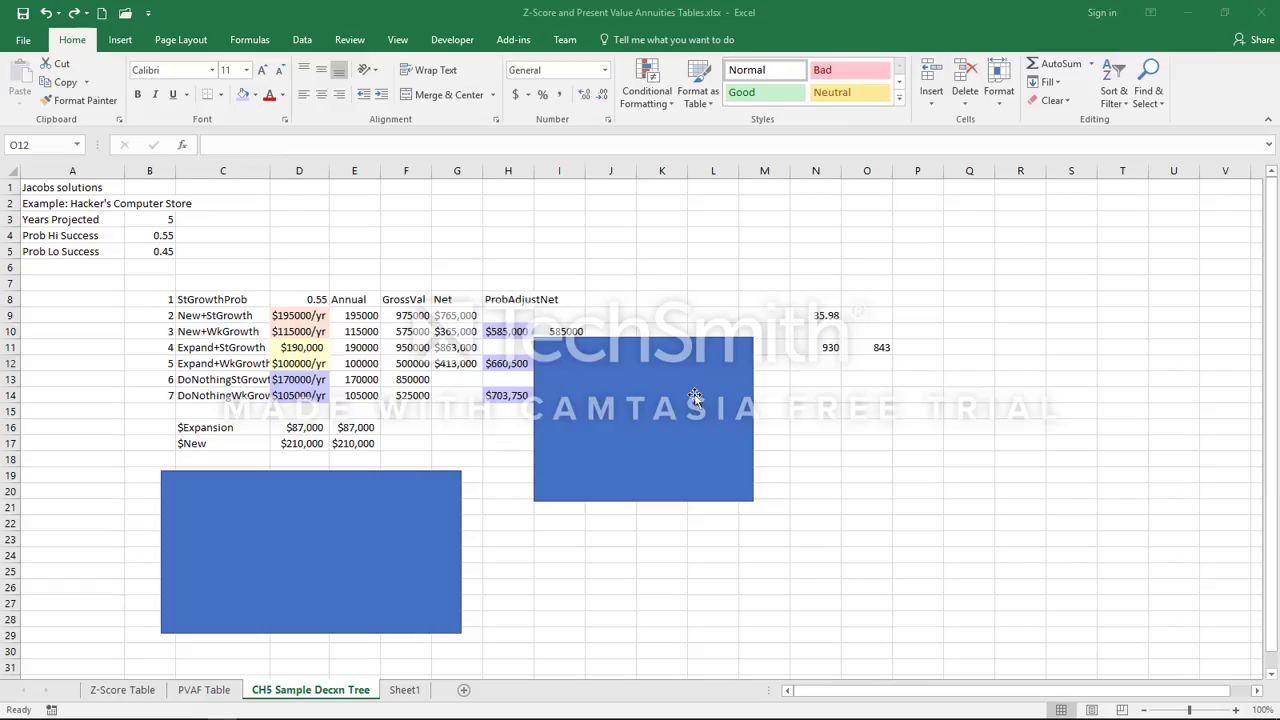
Return to the Excel worksheet and calculate the DoNothing expected value in N13 with =(.55*850)+(.45*525)
{"action": "key", "text": "Return"}
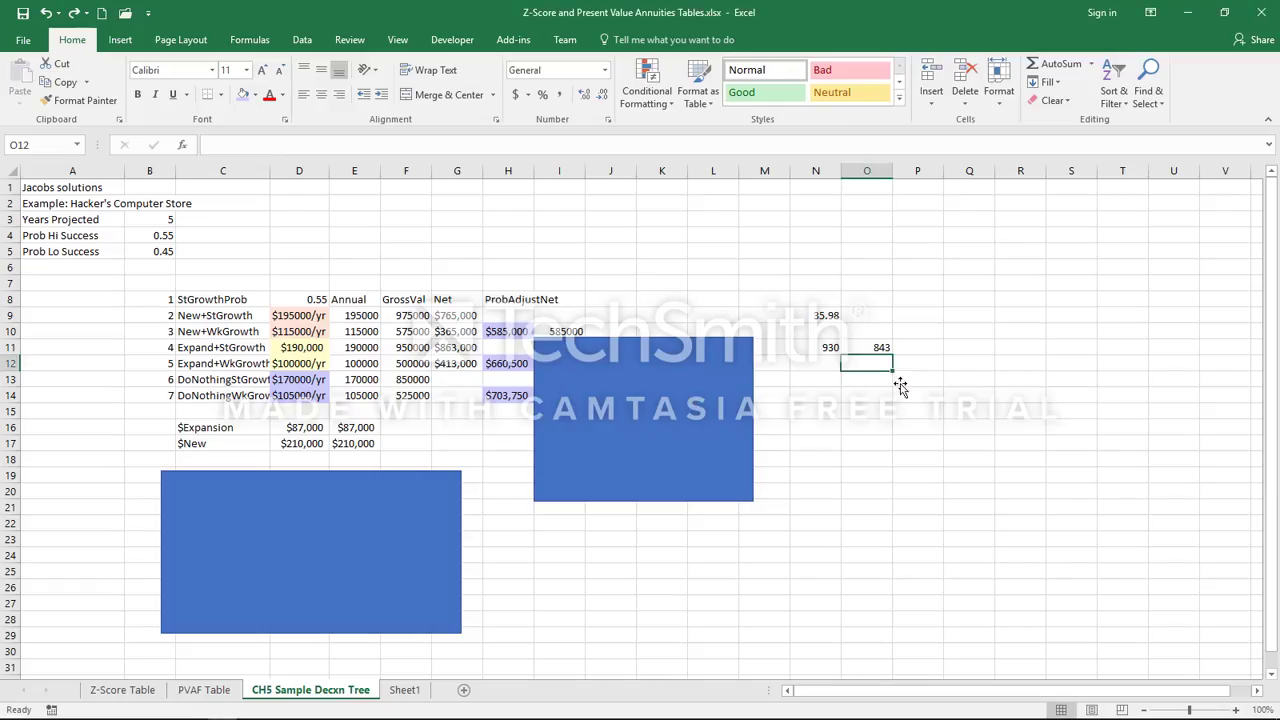
{"action": "mouse_move", "coordinate": [811, 381]}
{"action": "left_mouse_down"}
{"action": "mouse_move", "coordinate": [789, 381]}
{"action": "mouse_move", "coordinate": [806, 380]}
{"action": "left_mouse_up"}
{"action": "type", "text": "="}
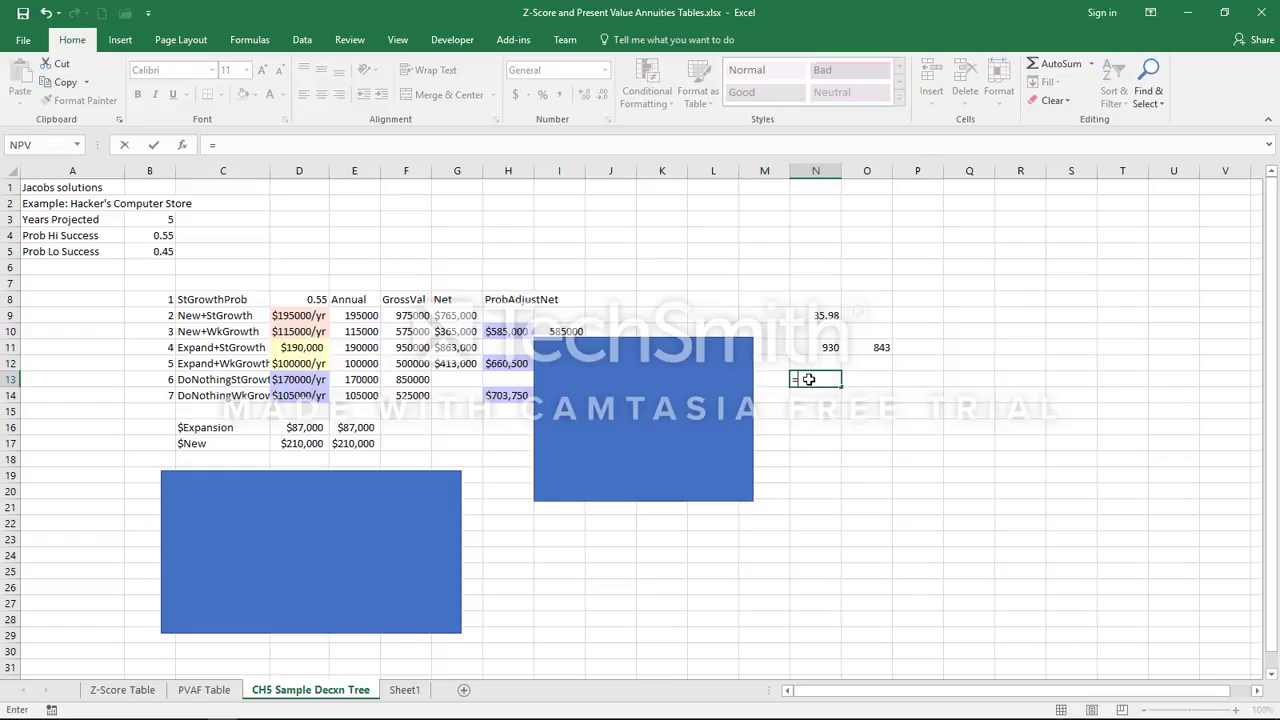
{"action": "type", "text": "(.55*850)"}
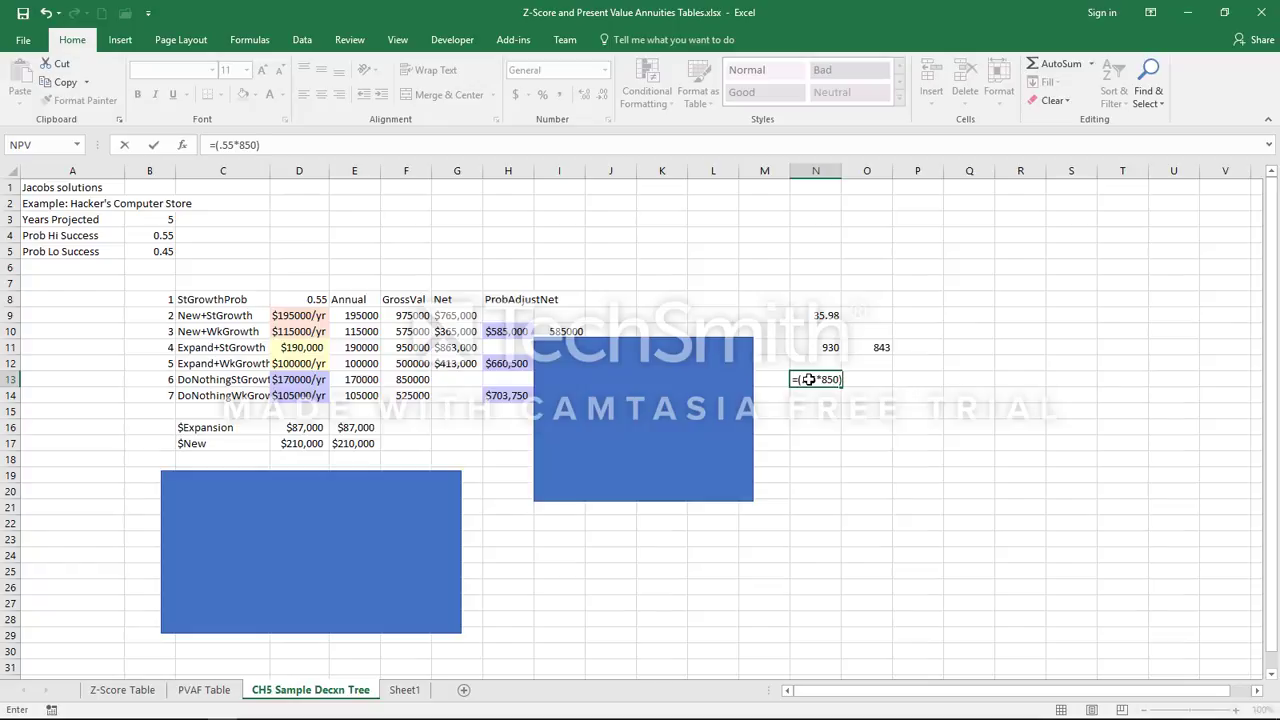
{"action": "type", "text": "+(.45*525)"}
{"action": "key", "text": "Return"}
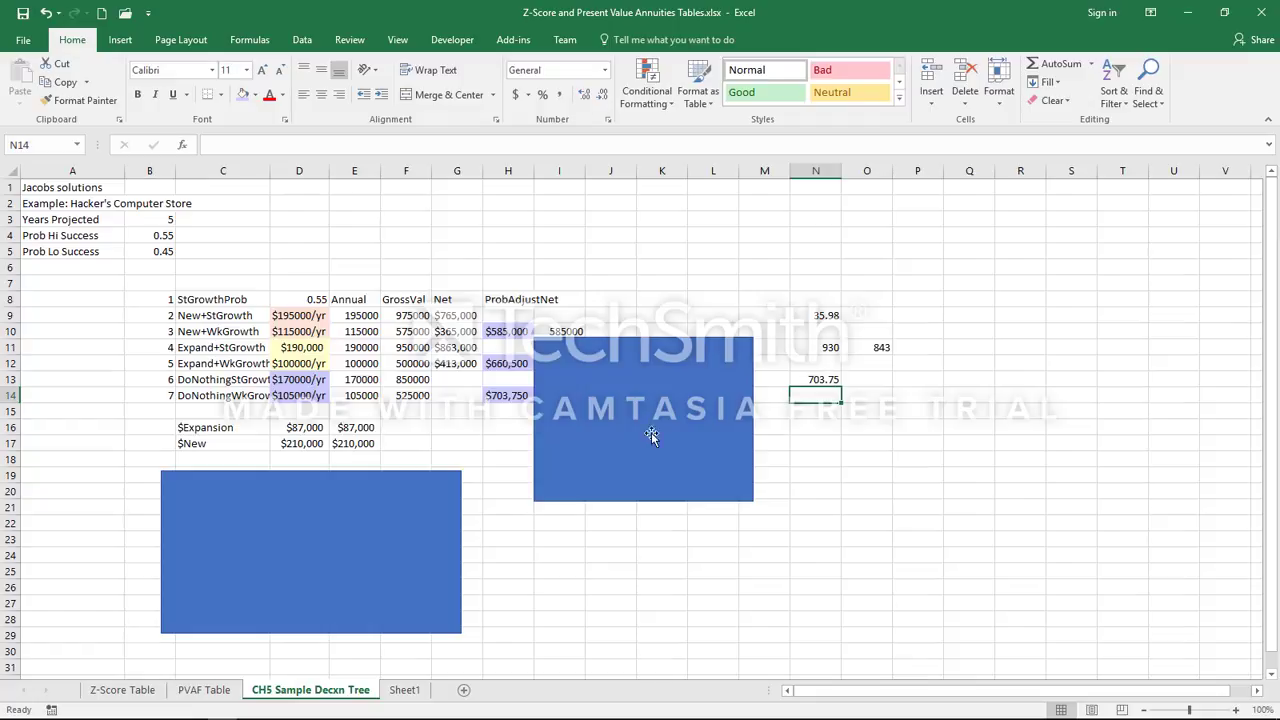
Examine the ProbAdjustNet formulas of the New, Expand and DoNothing alternatives in H10, H12 and H14
{"action": "left_click", "coordinate": [507, 396]}
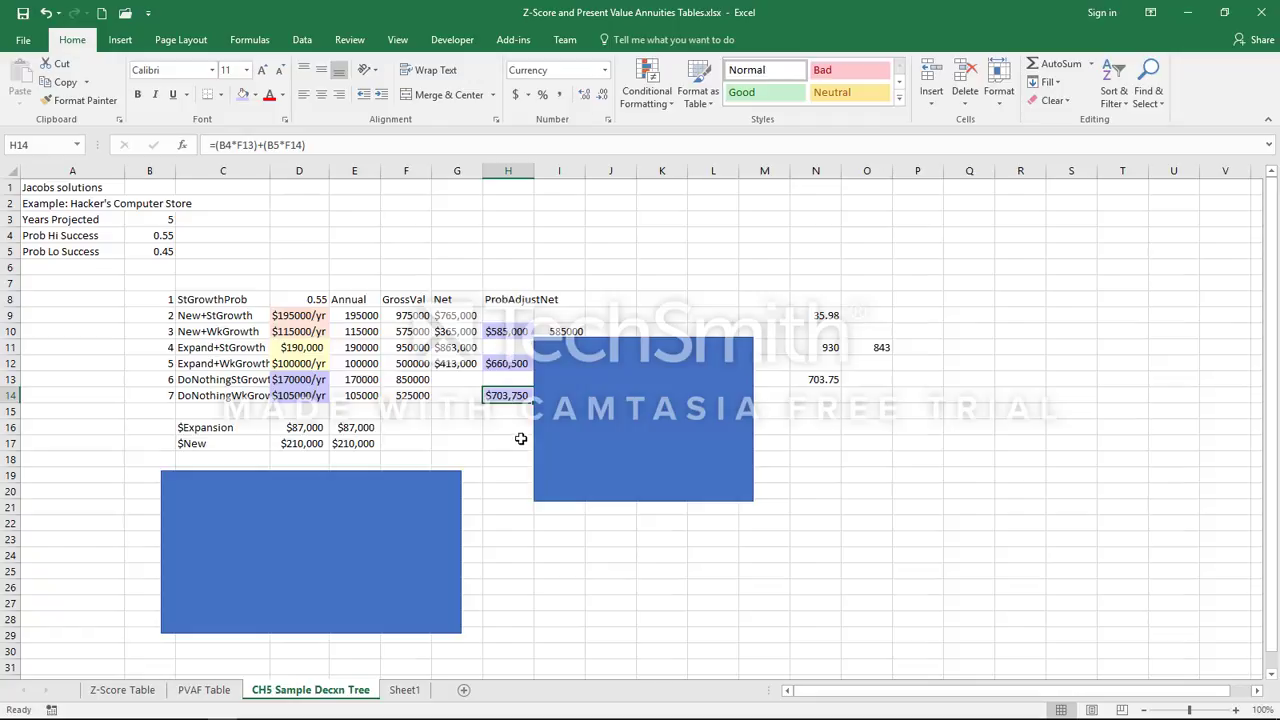
{"action": "left_click", "coordinate": [516, 331]}
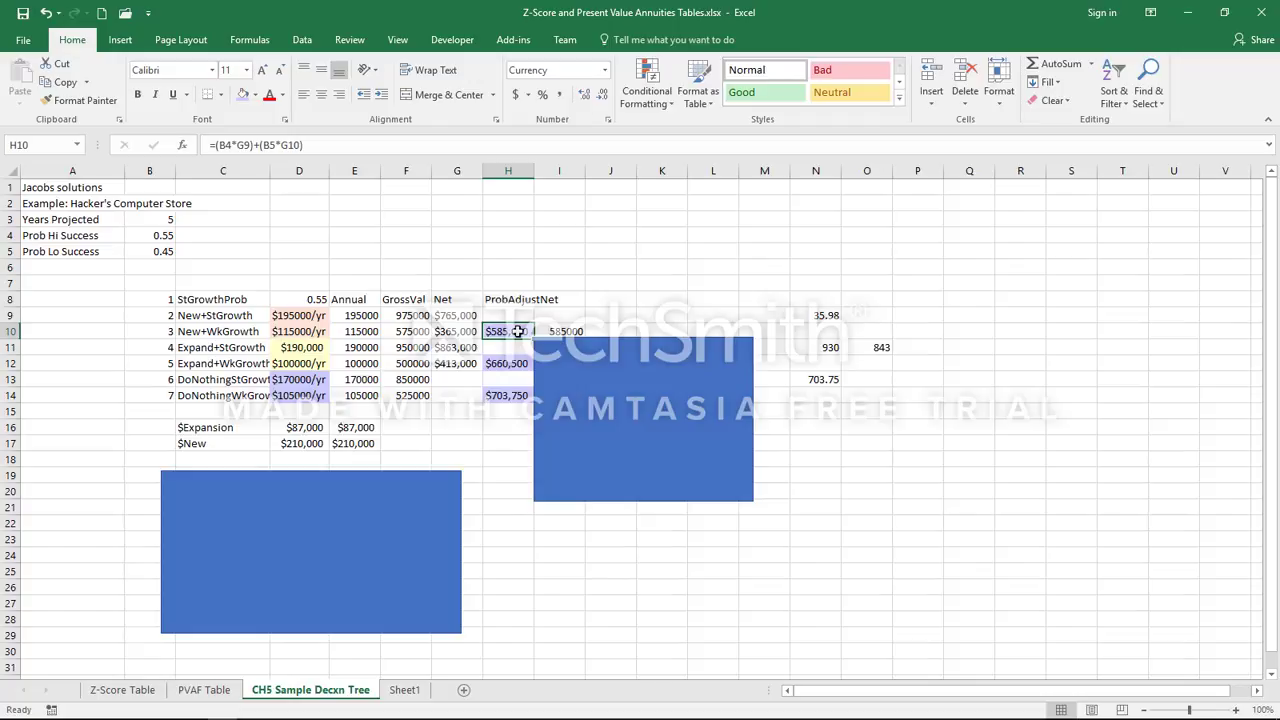
{"action": "left_click", "coordinate": [521, 364]}
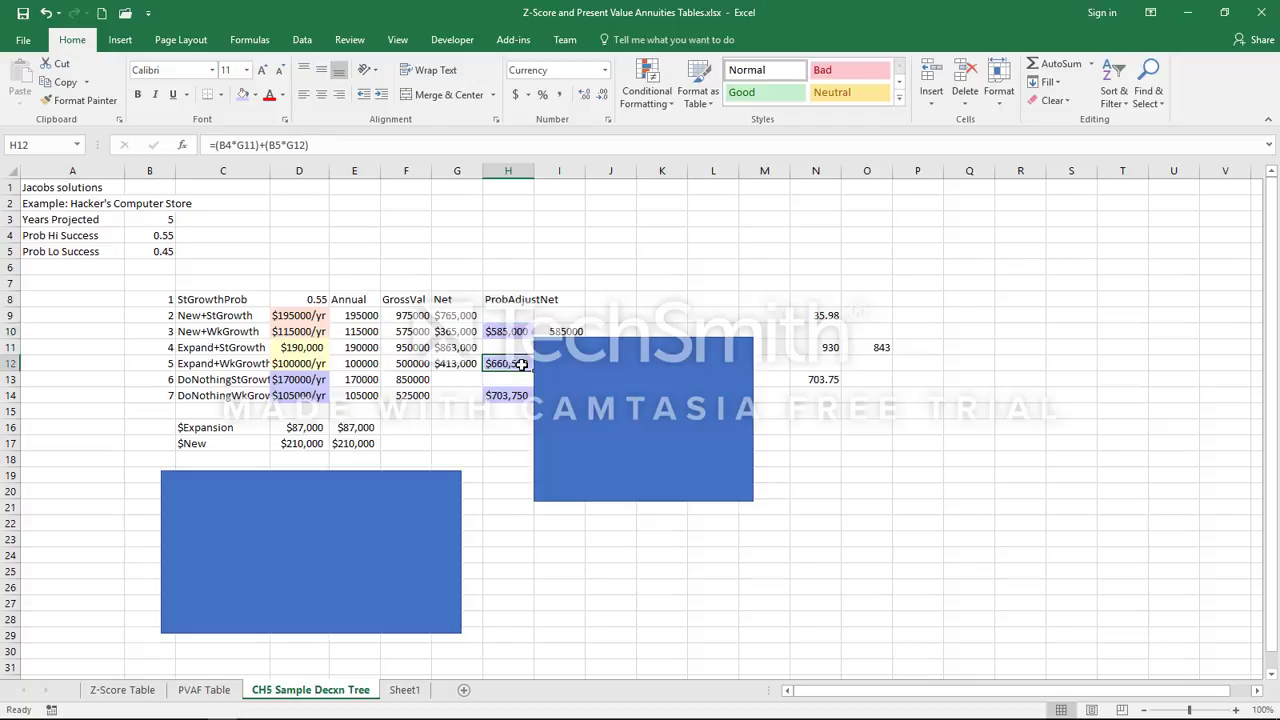
{"action": "left_click", "coordinate": [512, 398]}
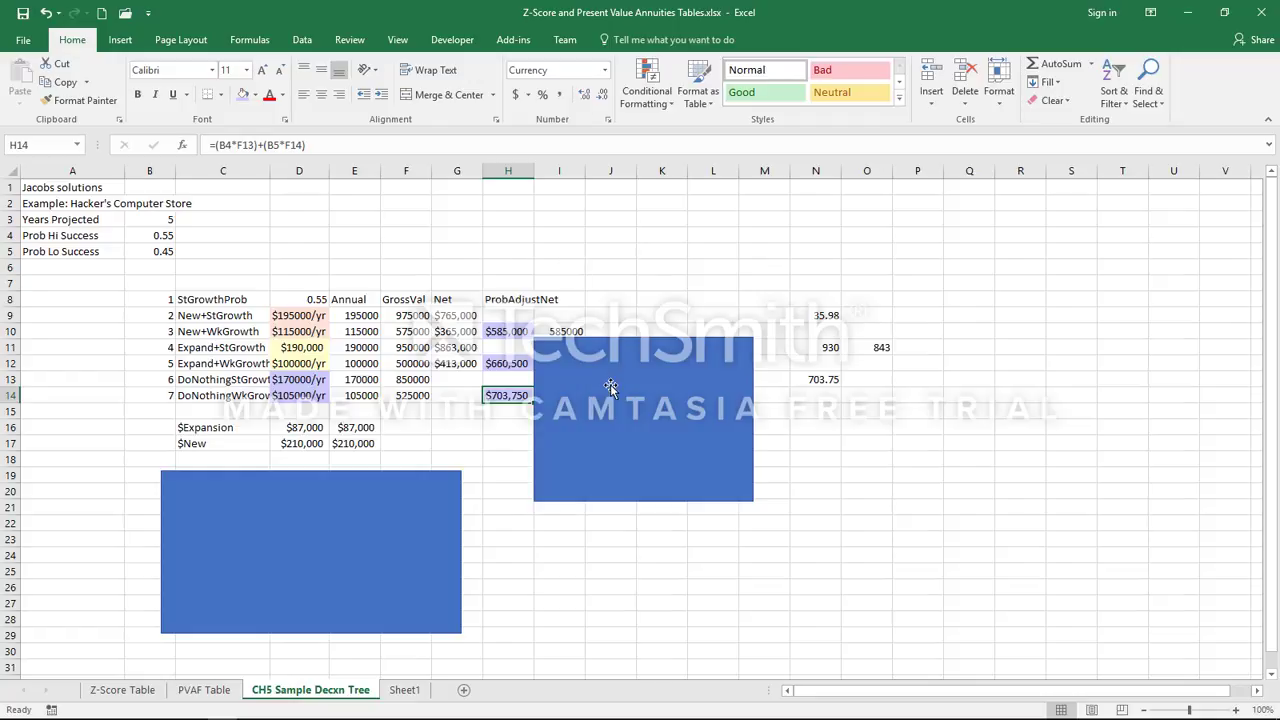
Move the covering rectangle beside the ProbAdjustNet column up to row 9 so it hides the value in I10
{"action": "left_click_drag", "start_coordinate": [610, 385], "coordinate": [614, 359]}
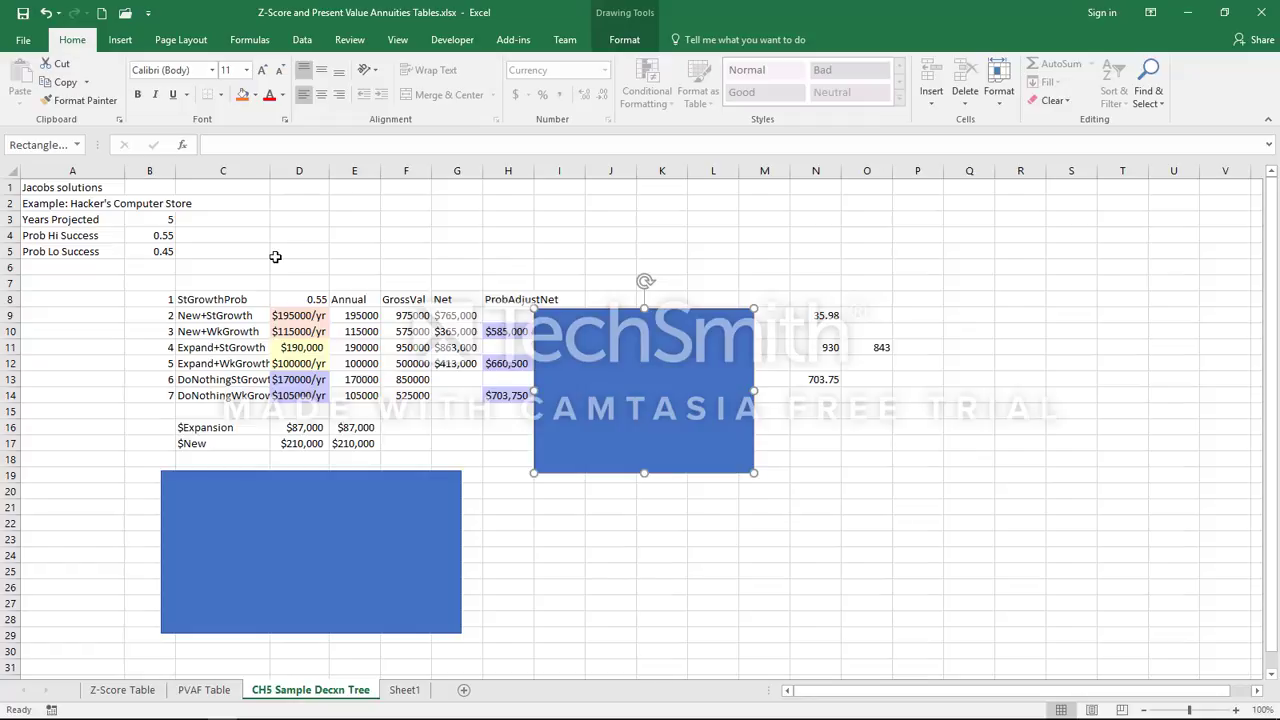
{"action": "key", "text": "alt+Tab"}
{"action": "key", "text": "alt+Tab"}
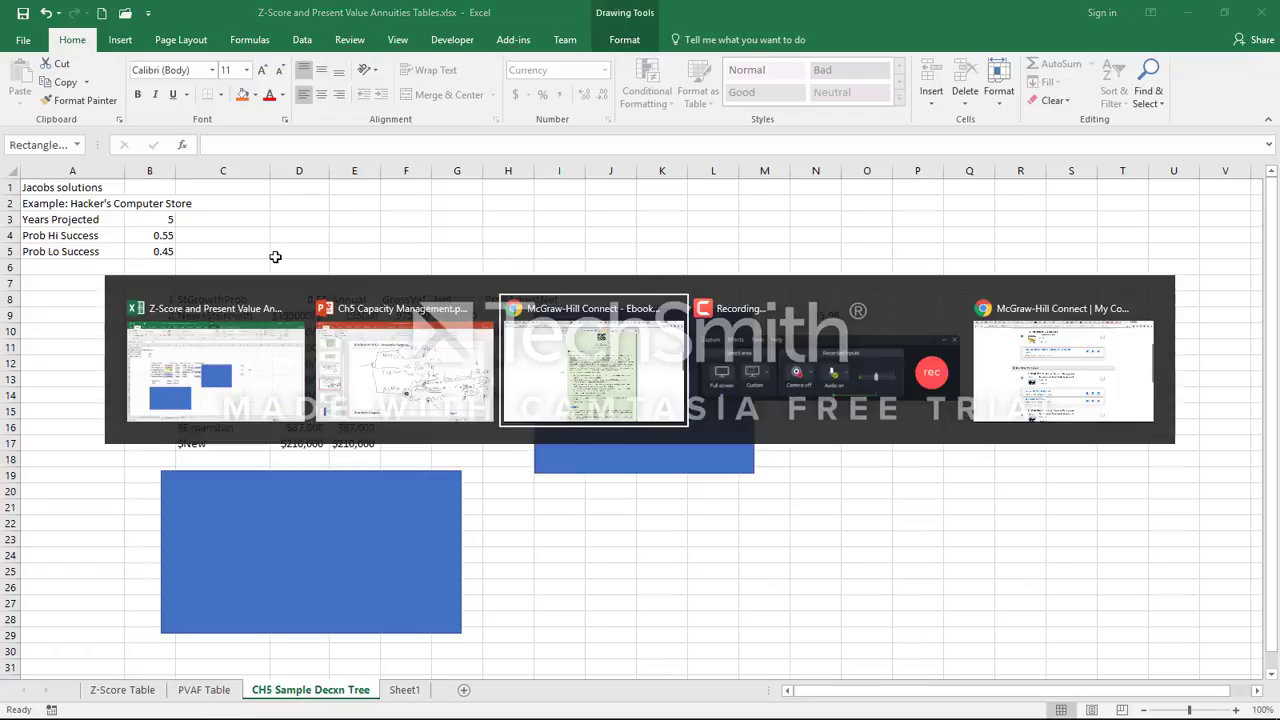
{"action": "key", "text": "alt+Tab"}
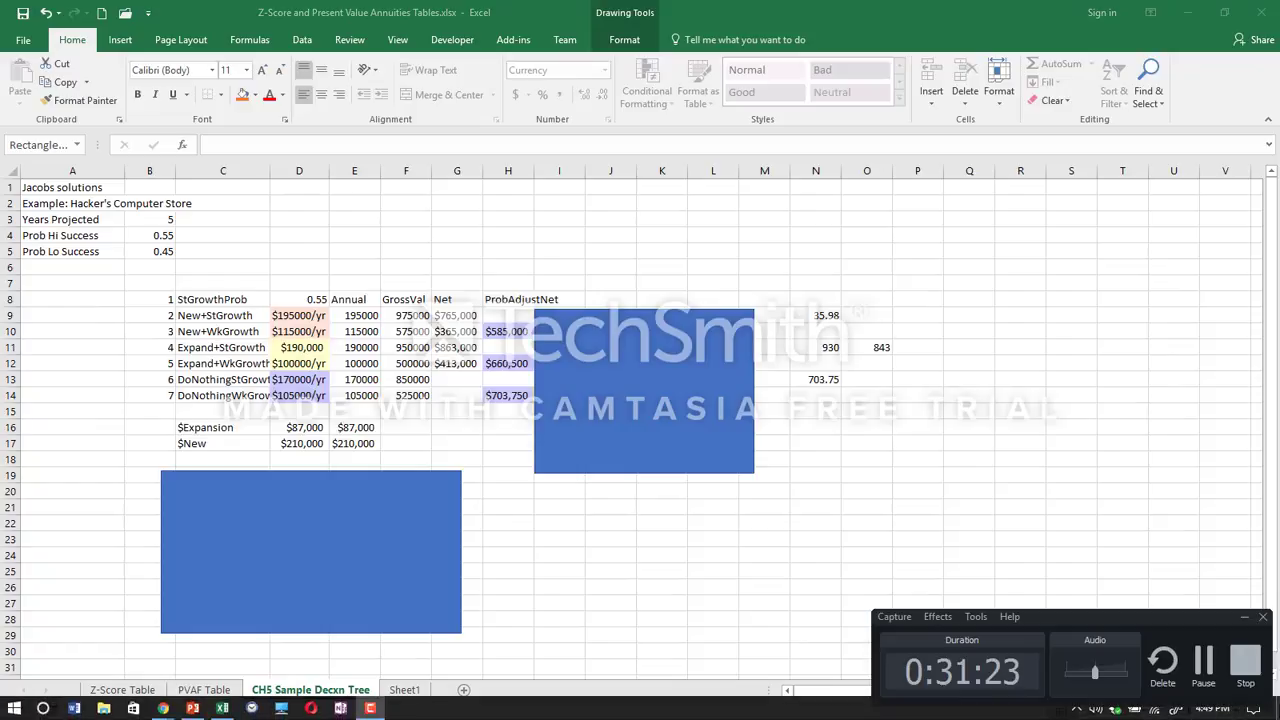